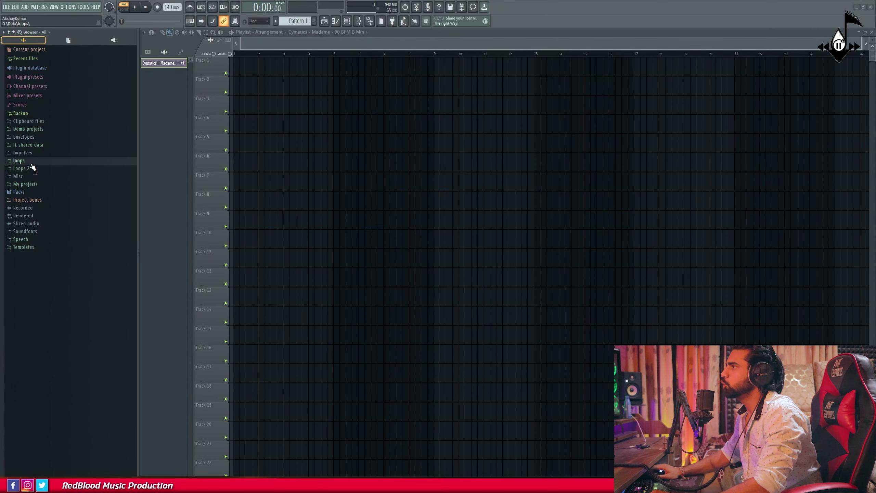
Step: Audition guitar loops such as Dusk Acoustic and Eternity Acoustic from the Guitars folder of the Cymatics Lofi Starter Pack
left_click(32, 164)
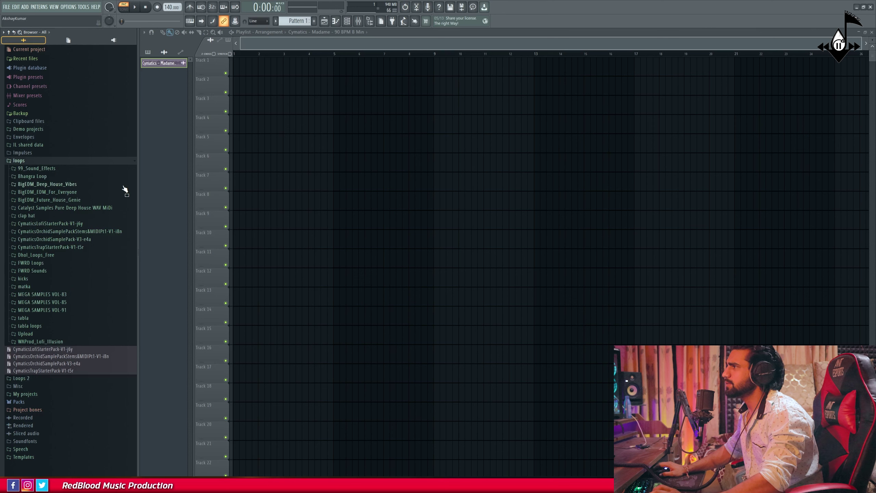
left_click(79, 224)
left_click(58, 264)
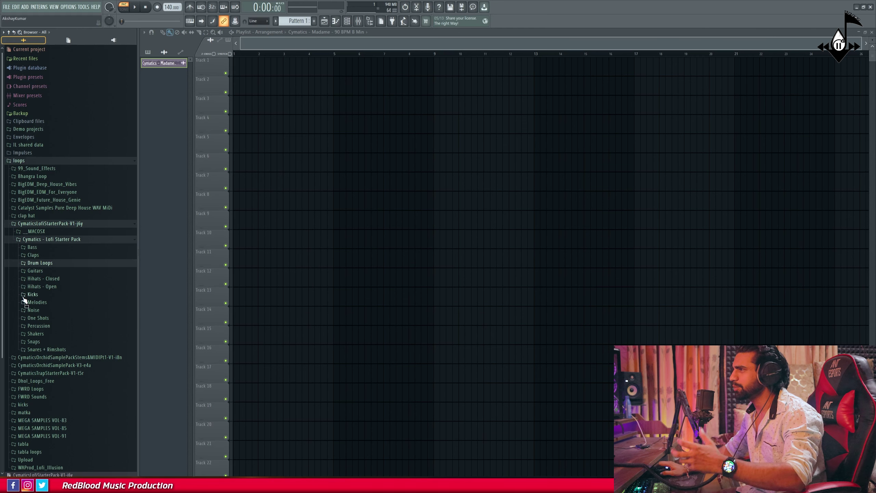
left_click(43, 271)
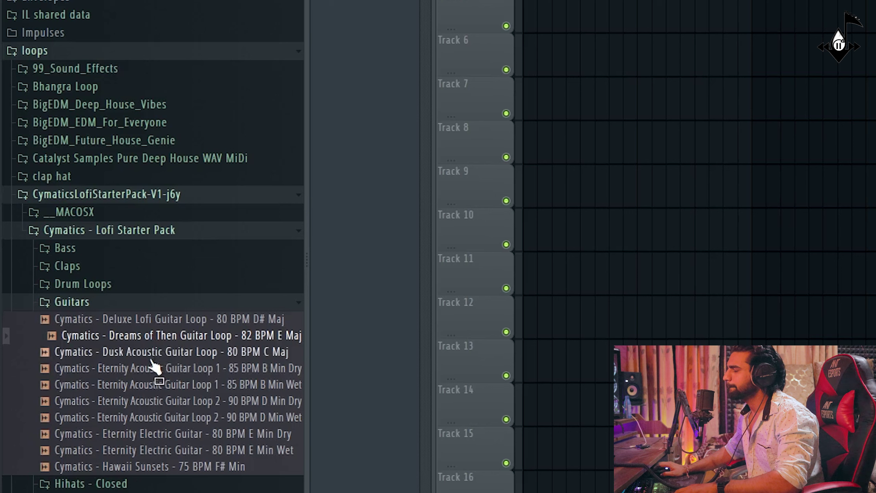
left_click(162, 355)
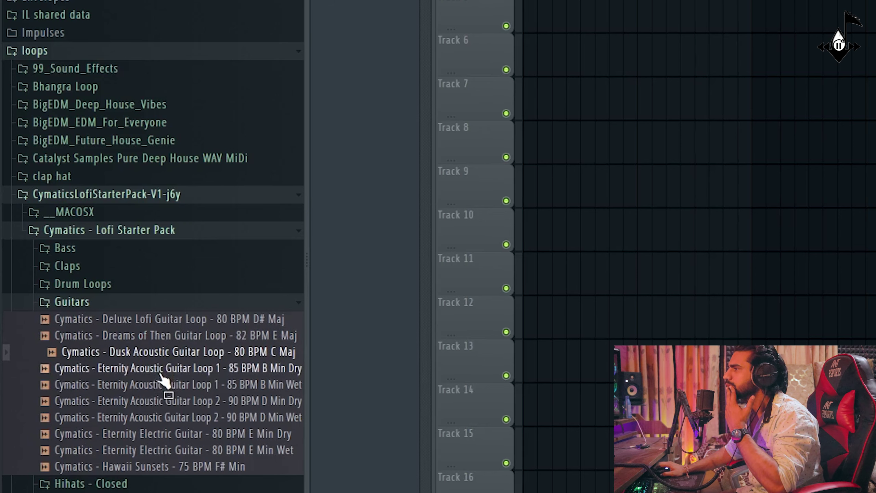
left_click(162, 370)
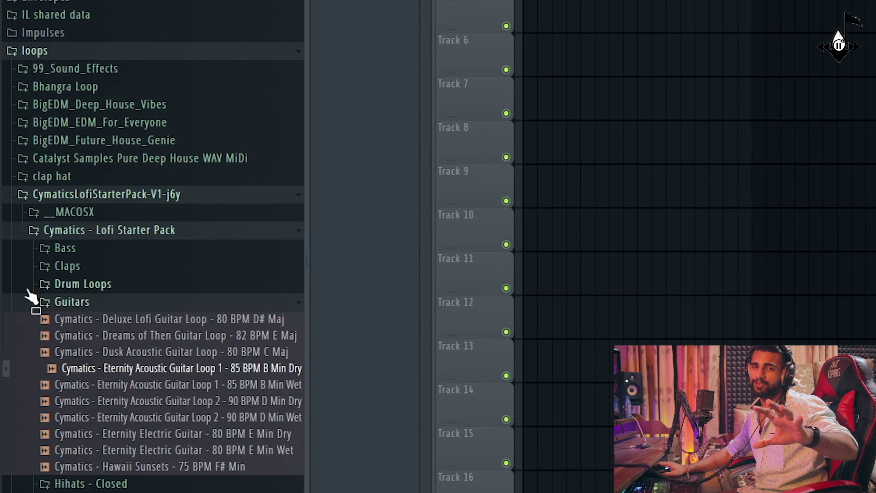
left_click(29, 296)
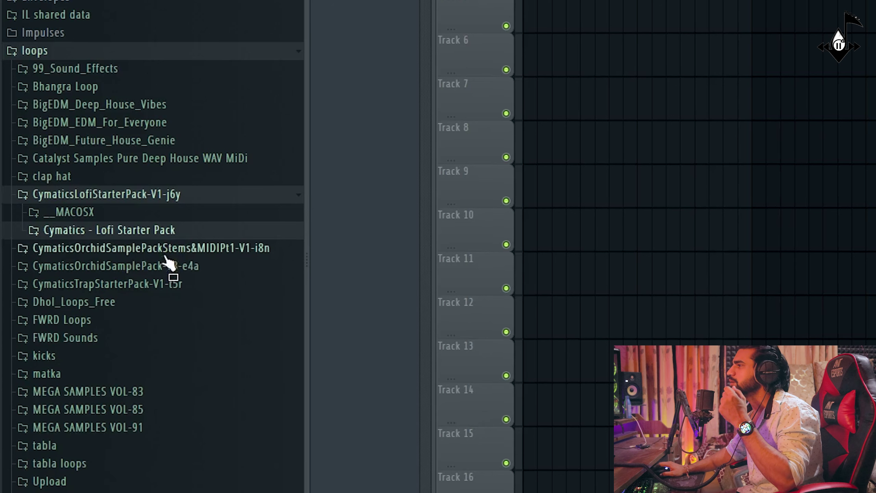
Step: Open the Guitar Loops folder of the Cymatics Orchid Sample Pack within CymaticsOrchidSamplePack-V3-e4a
left_click(144, 249)
left_click(150, 265)
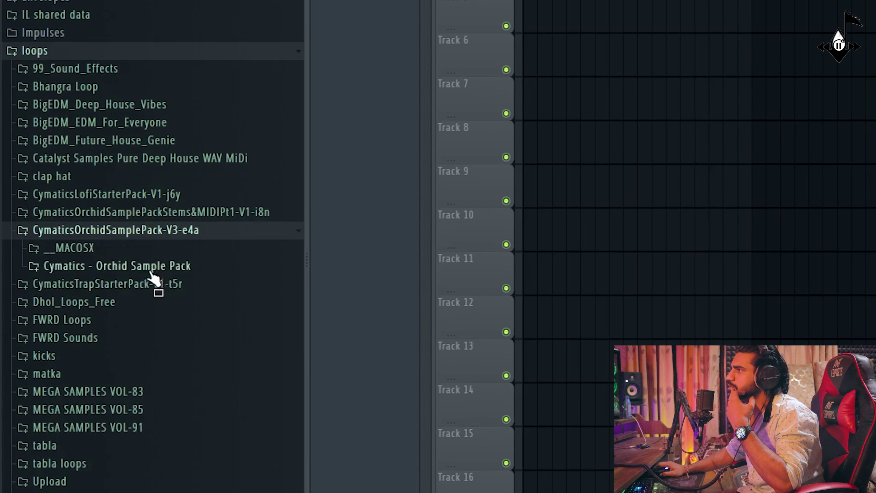
left_click(150, 272)
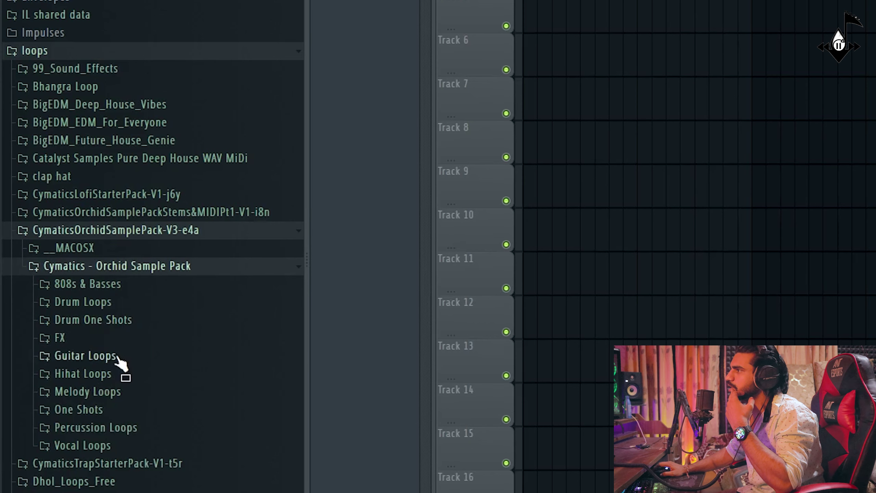
left_click(117, 357)
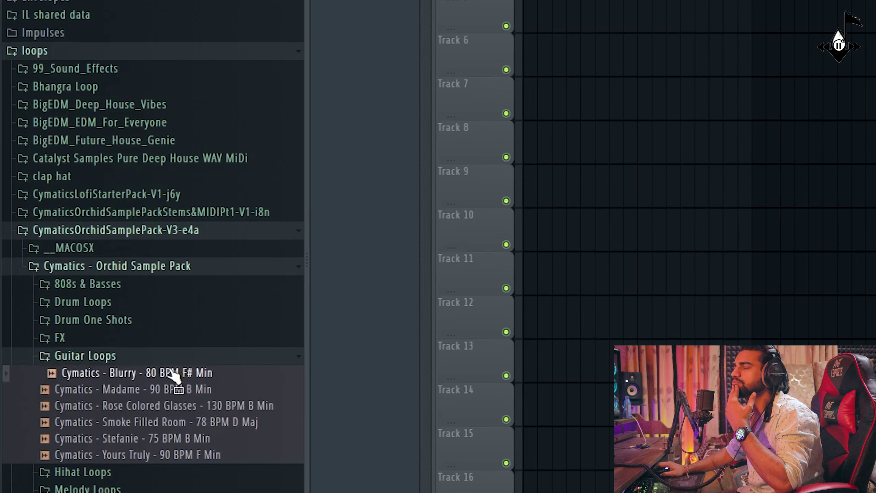
Step: Audition the Orchid guitar loops, including Blurry, Madame, Rose Colored Glasses, Smoke Filled Room and Yours Truly
left_click_drag(172, 372, 161, 377)
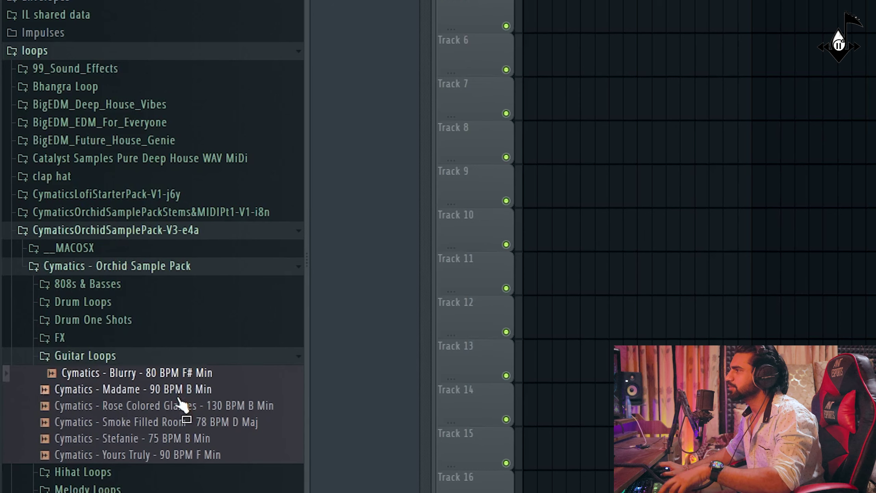
left_click(181, 389)
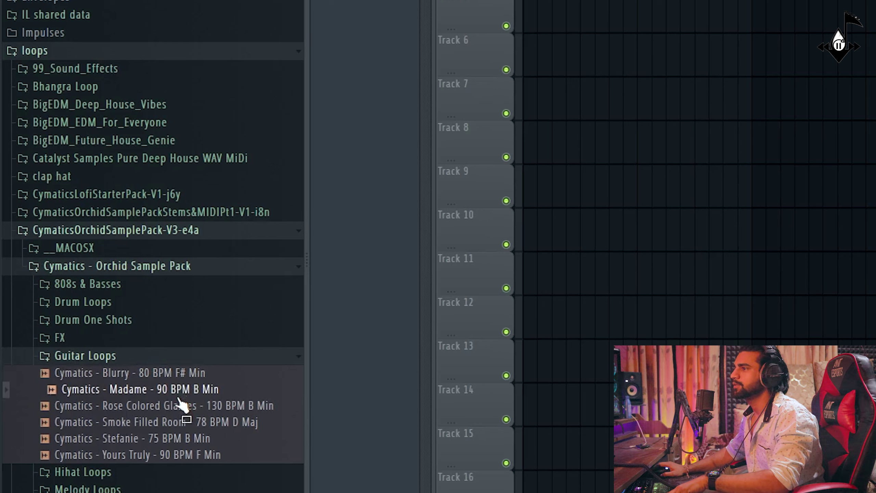
left_click_drag(180, 404, 180, 399)
left_click(185, 409)
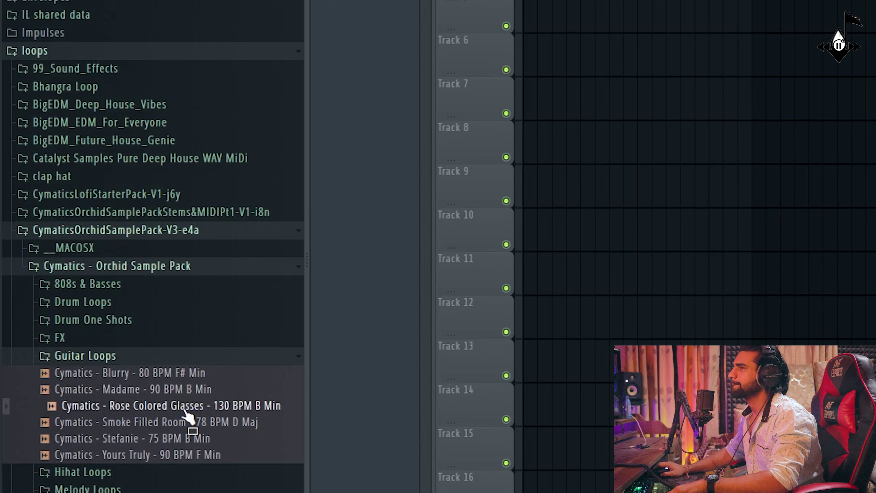
left_click_drag(184, 409, 190, 438)
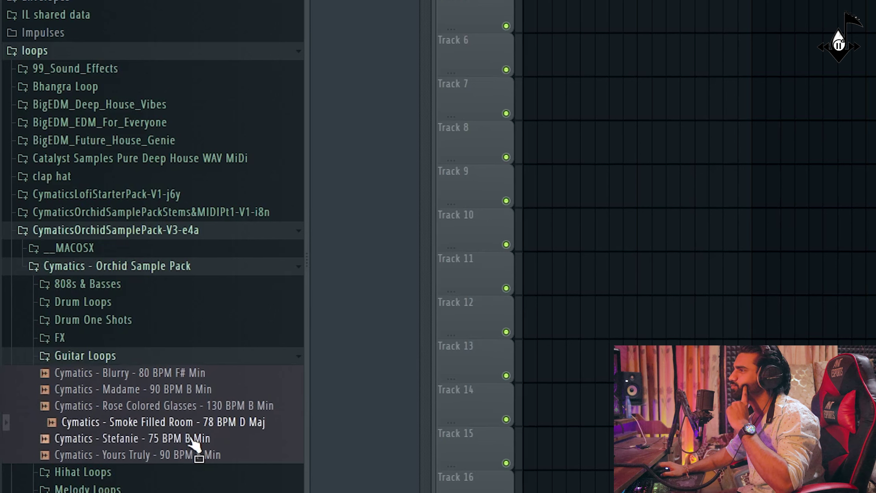
left_click_drag(189, 436, 175, 452)
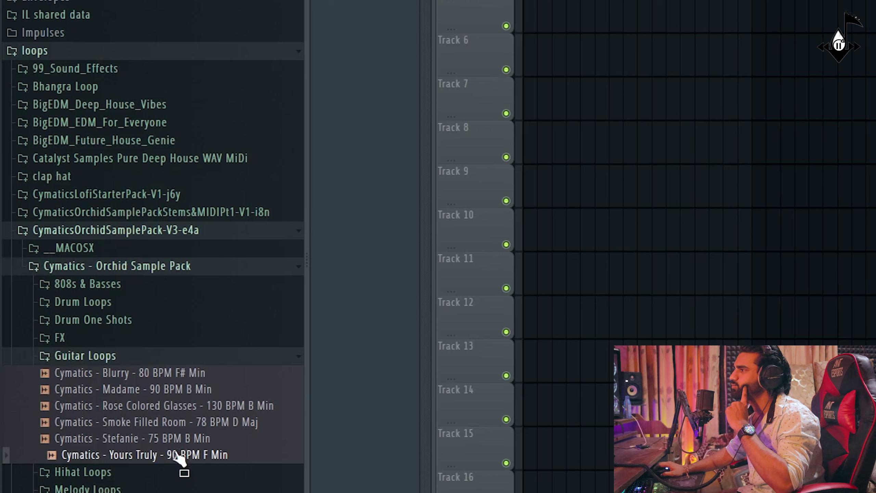
left_click_drag(175, 452, 142, 369)
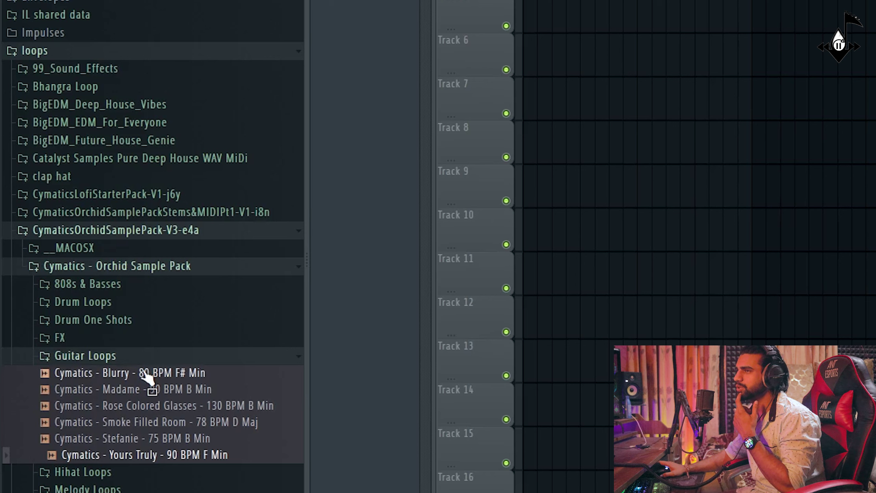
left_click_drag(141, 368, 186, 99)
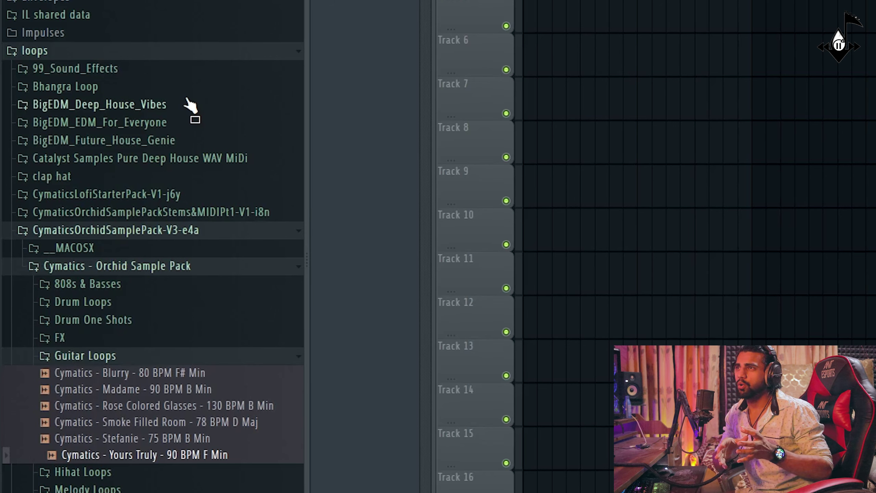
left_click_drag(186, 99, 76, 381)
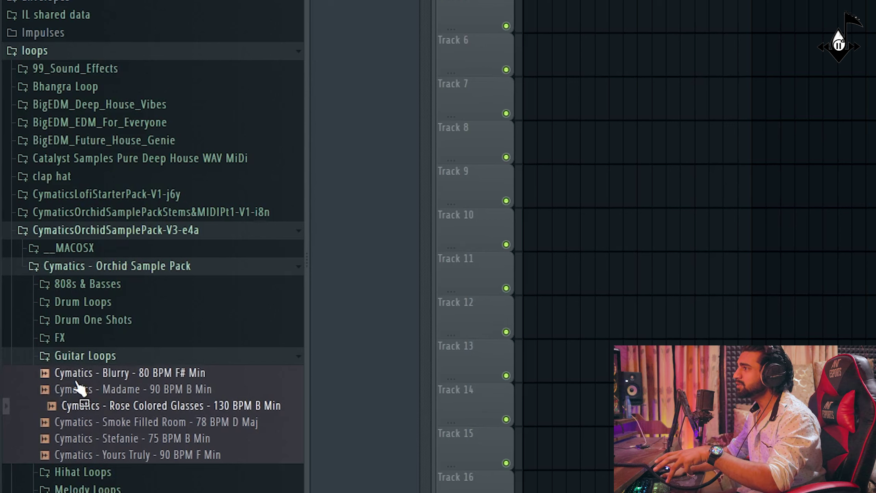
left_click_drag(79, 388, 173, 411)
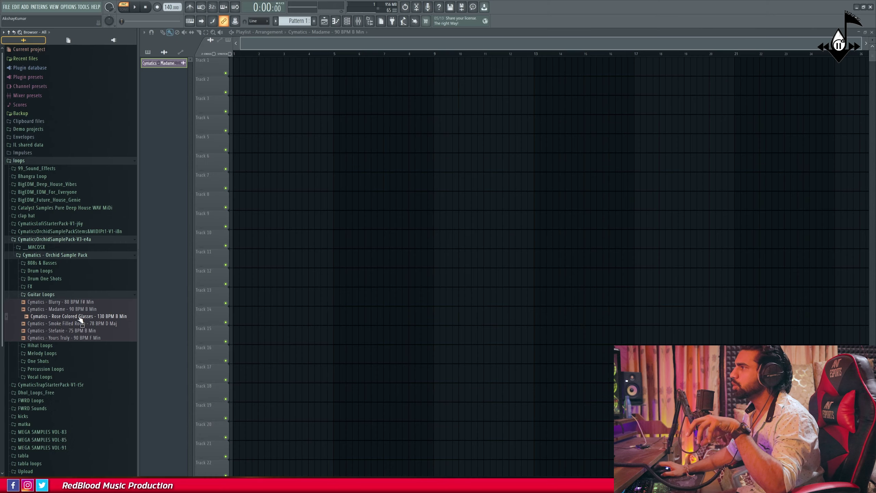
Step: Try out the Cymatics - Rose Colored Glasses - 130 BPM B Min loop on Track 1 and remove its clip
left_click_drag(80, 319, 227, 217)
scroll(312, 53, "down", 2)
scroll(312, 54, "down", 1)
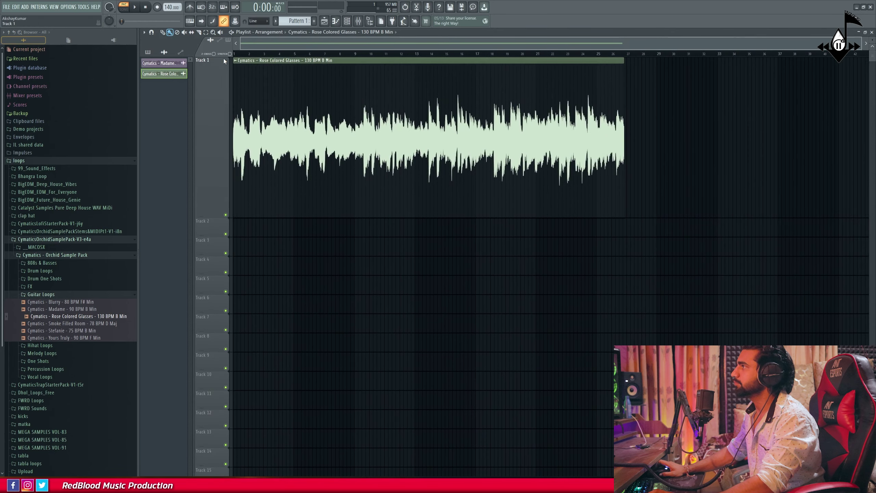
key("space")
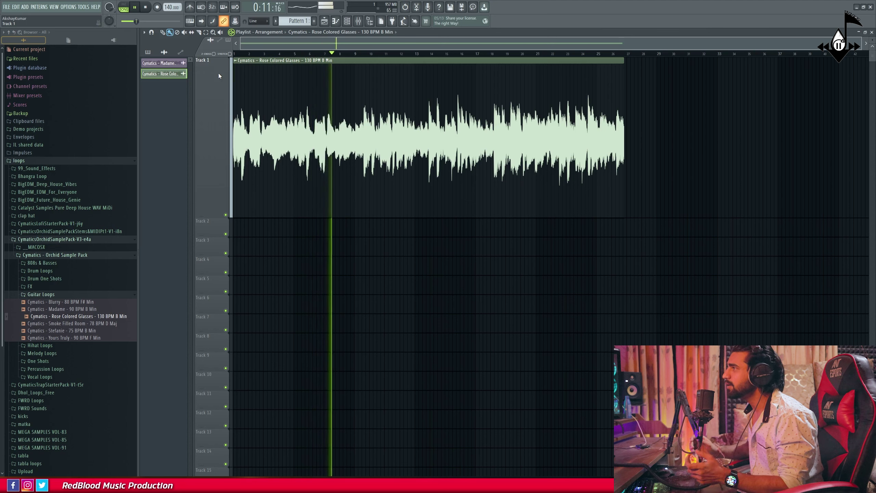
key("space")
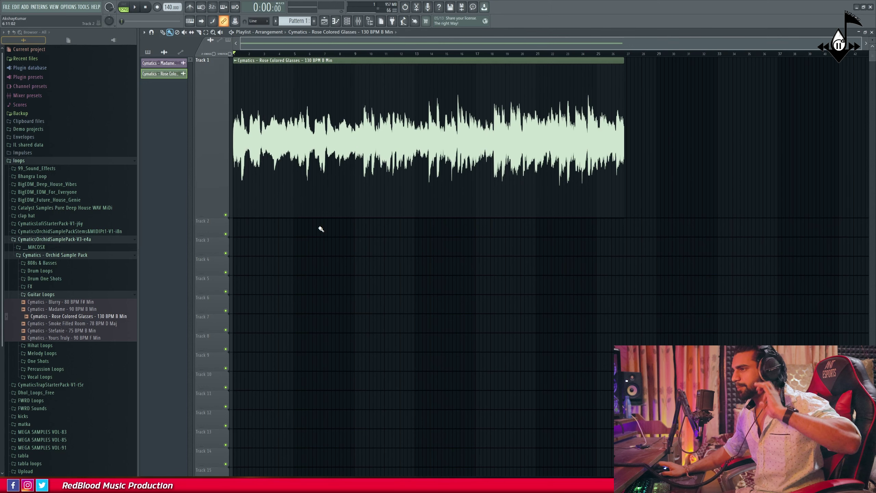
right_click(321, 165)
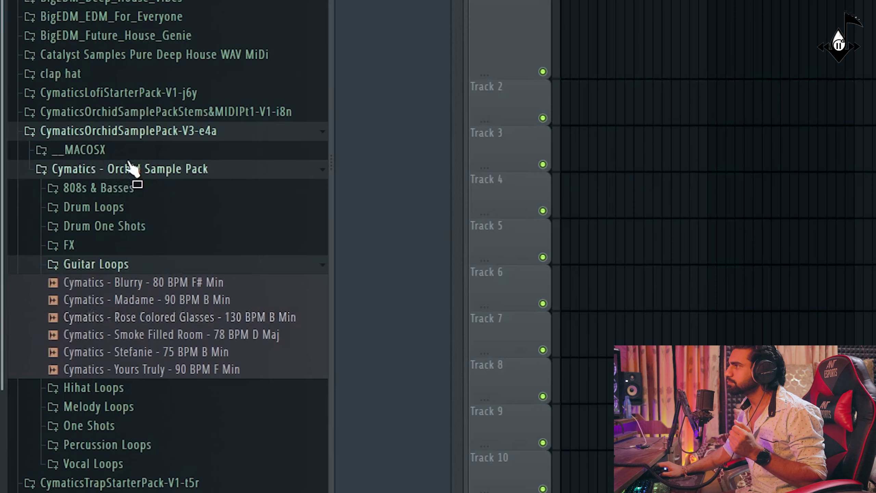
Step: Open the Rose Colored Glasses - 130 BPM B Min folder in the Guitar Loop Stems of Orchid Sample Pack Stems & MIDI Pt 1
left_click(55, 254)
left_click(57, 239)
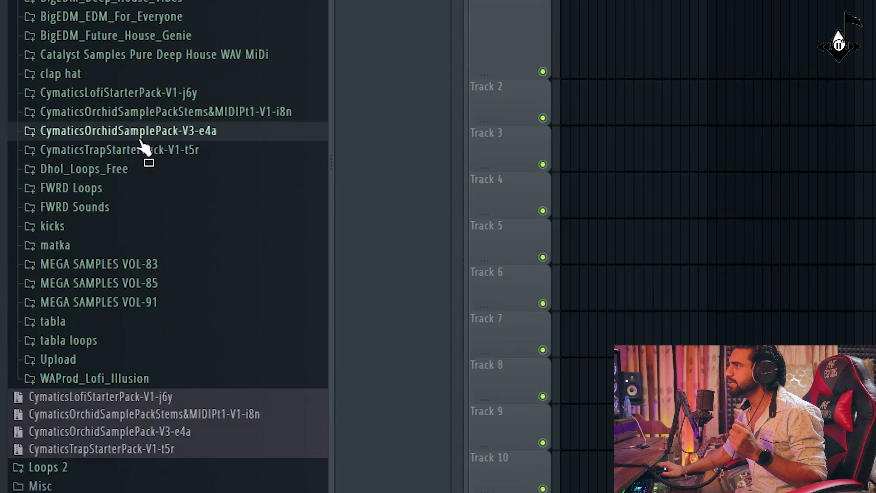
left_click(186, 112)
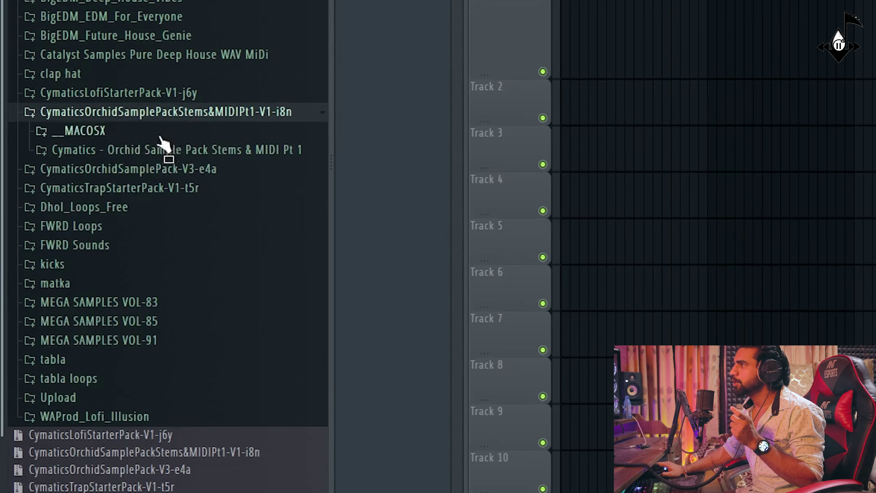
left_click(139, 152)
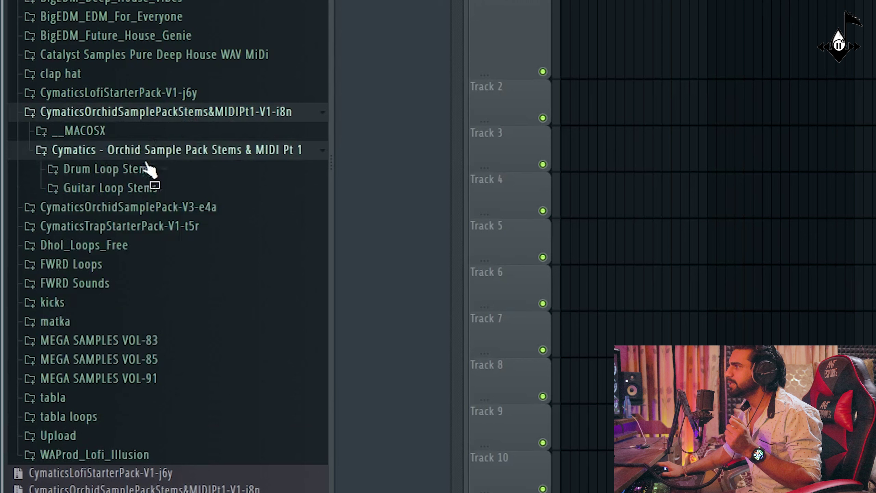
left_click(150, 188)
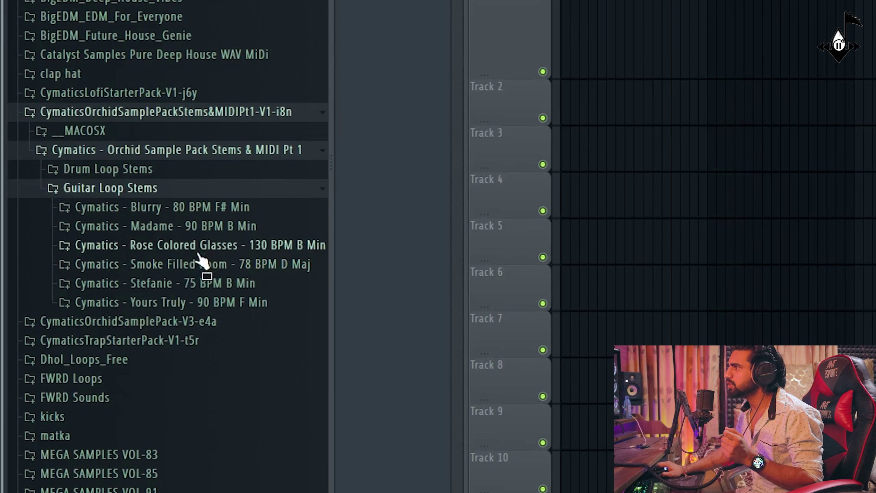
left_click(214, 249)
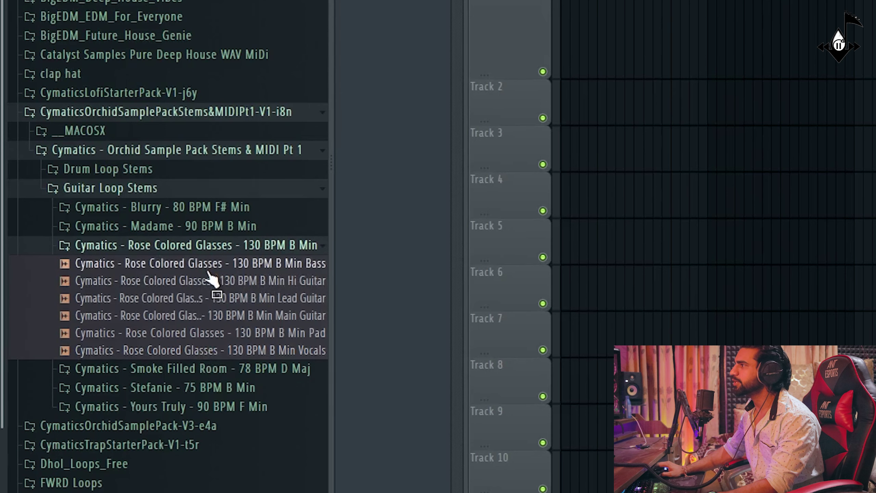
Step: Place the Main Guitar, Lead Guitar, Bass, Hi Guitar, Pad and Vocals stems at the start of Tracks 1 to 6 and play them together
left_click_drag(213, 278, 238, 243)
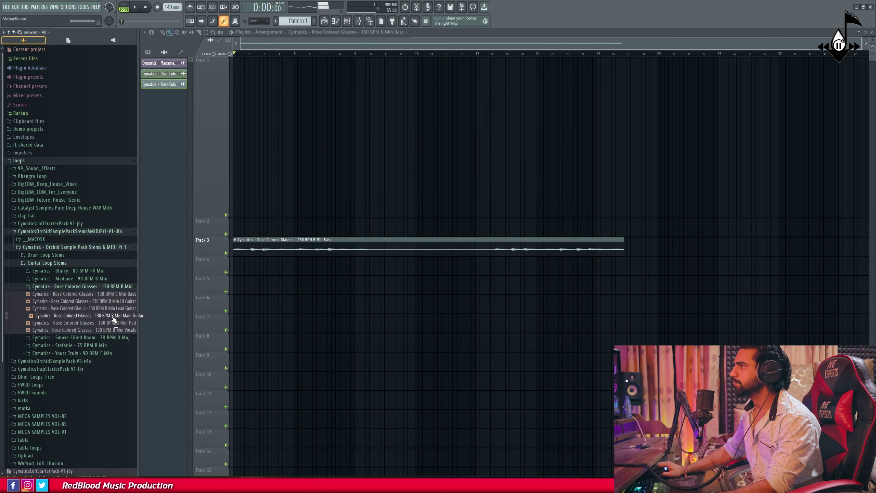
left_click(385, 261)
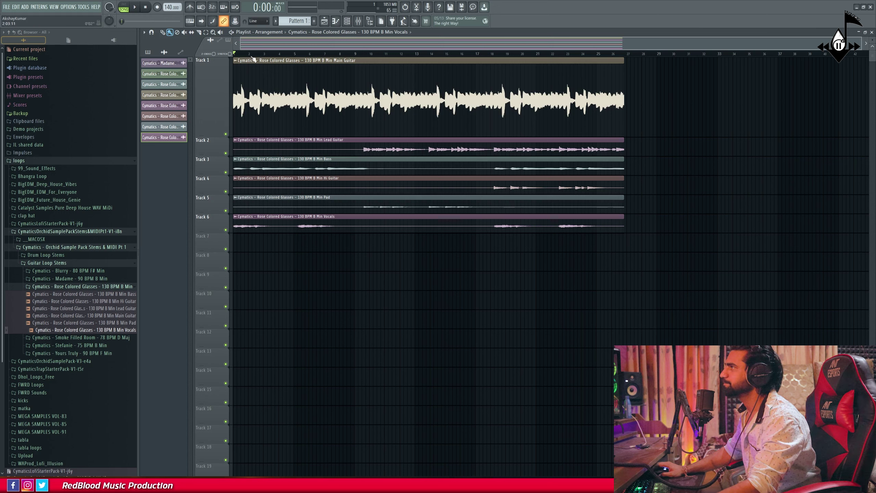
key("space")
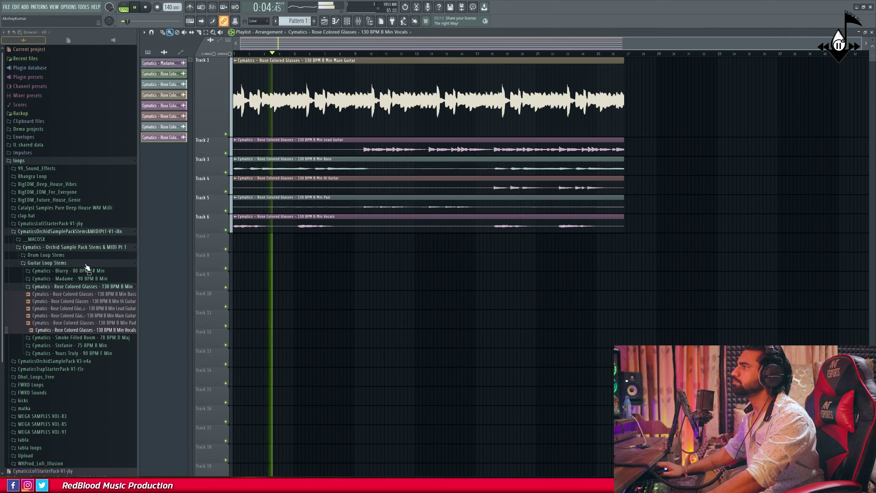
key("space")
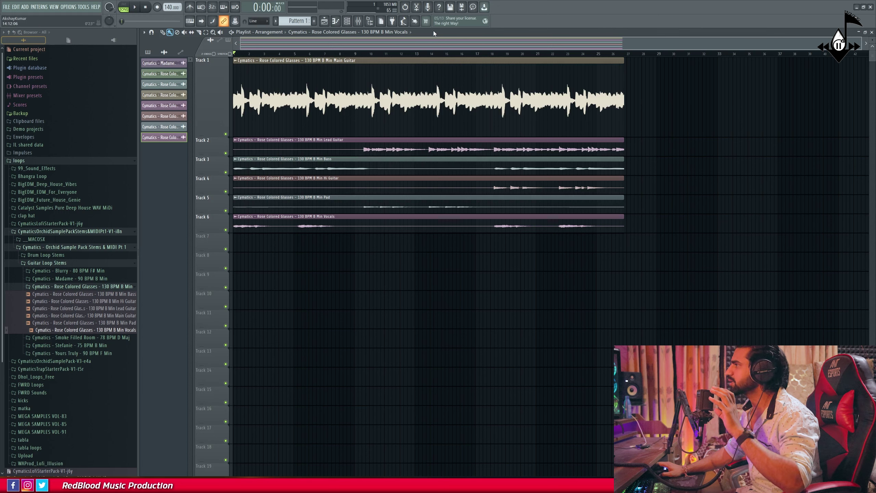
Step: Open the Drum Loops folder of the Cymatics - Orchid Sample Pack and audition RnB Drum Loop 4 and RnB Drum Loop 3
left_click(136, 246)
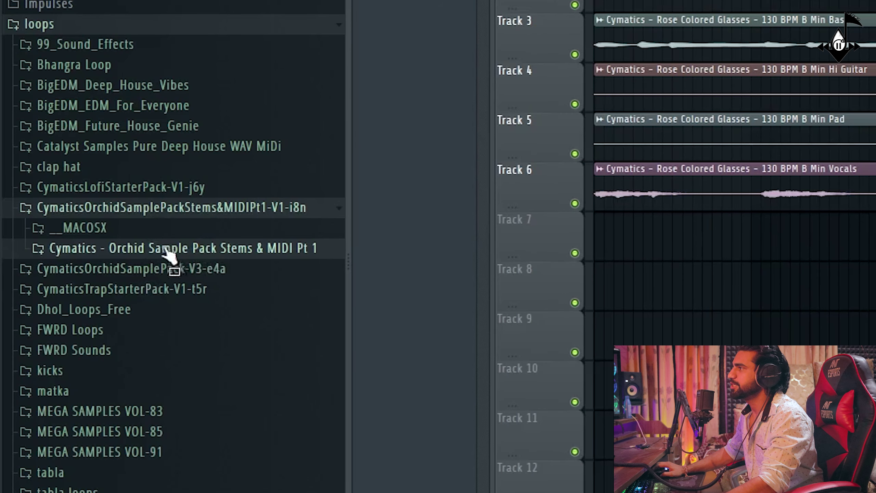
left_click(82, 247)
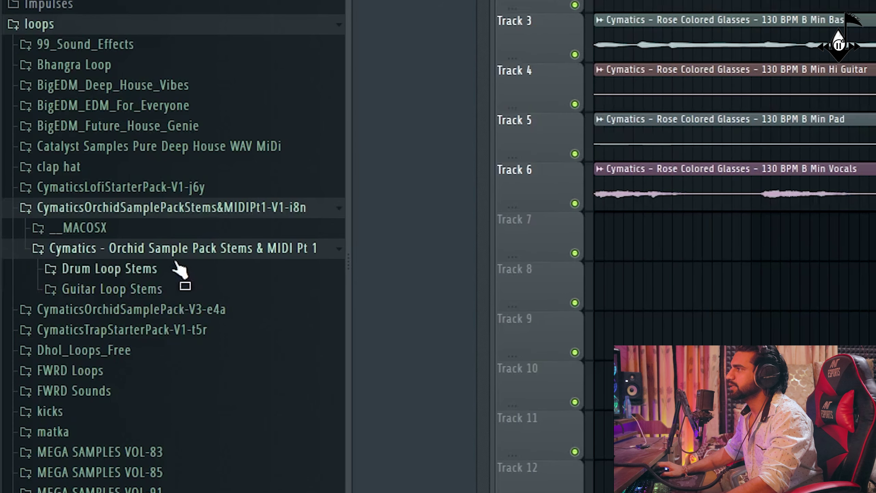
left_click(176, 263)
left_click(174, 272)
left_click(175, 268)
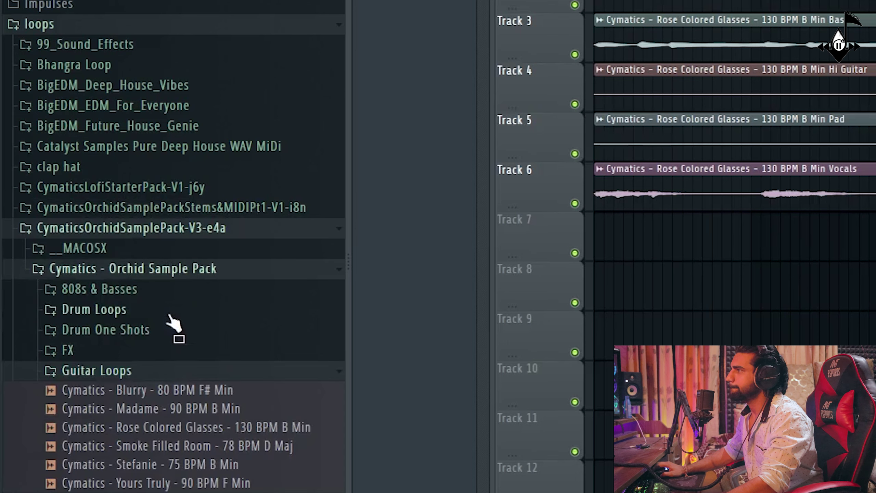
left_click(175, 310)
left_click(255, 441)
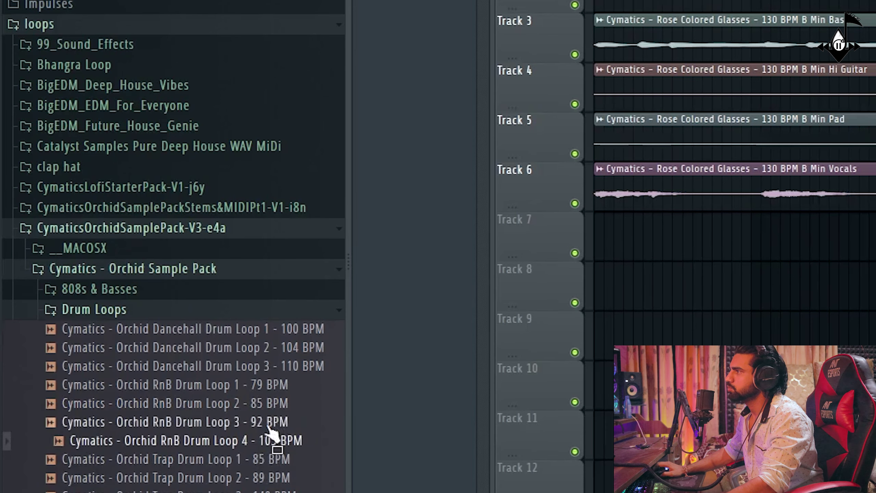
left_click(269, 422)
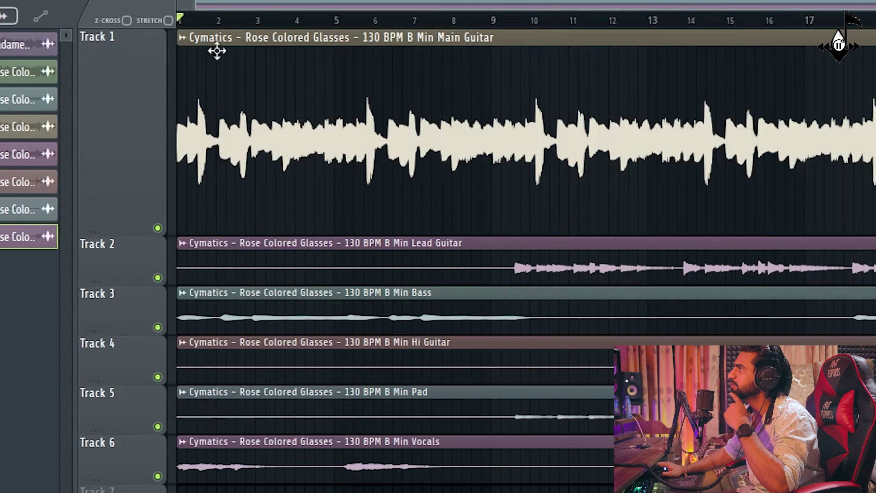
Step: Set the project tempo to 130 BPM and place Orchid Trap Drum Loop 3 - 140 BPM at the start of Track 8
right_click(290, 18)
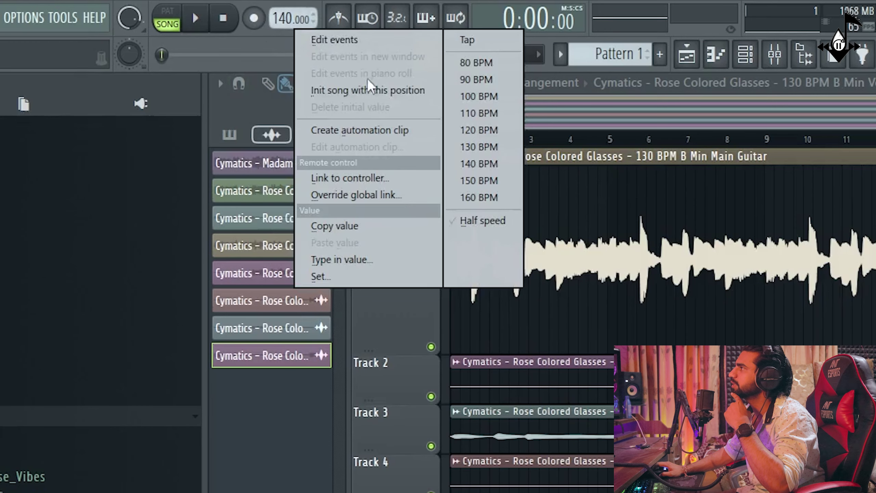
left_click(500, 146)
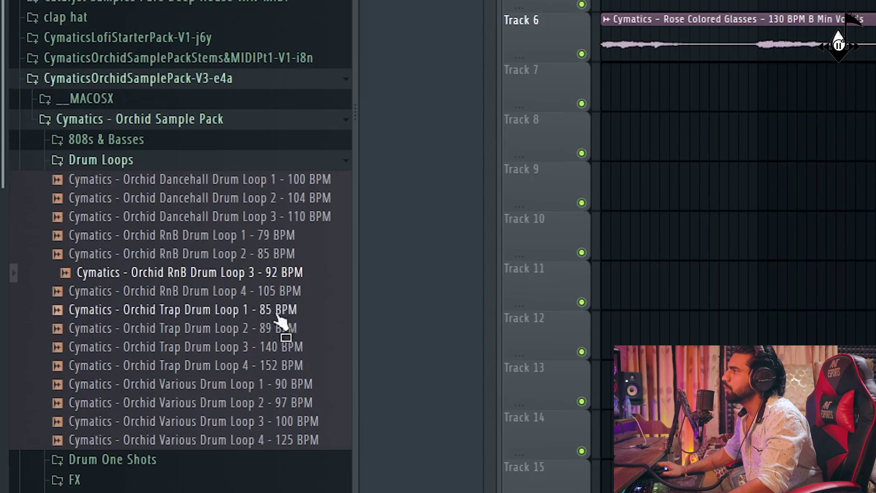
left_click_drag(283, 323, 766, 239)
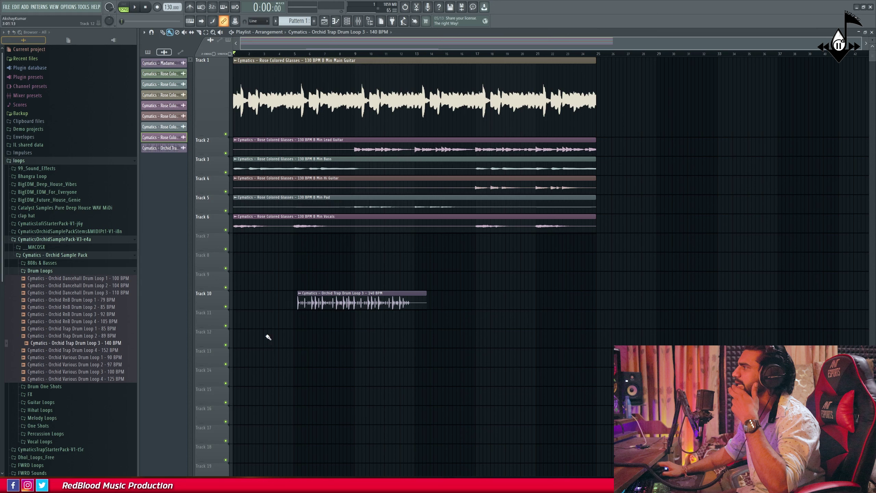
left_click_drag(308, 292, 236, 255)
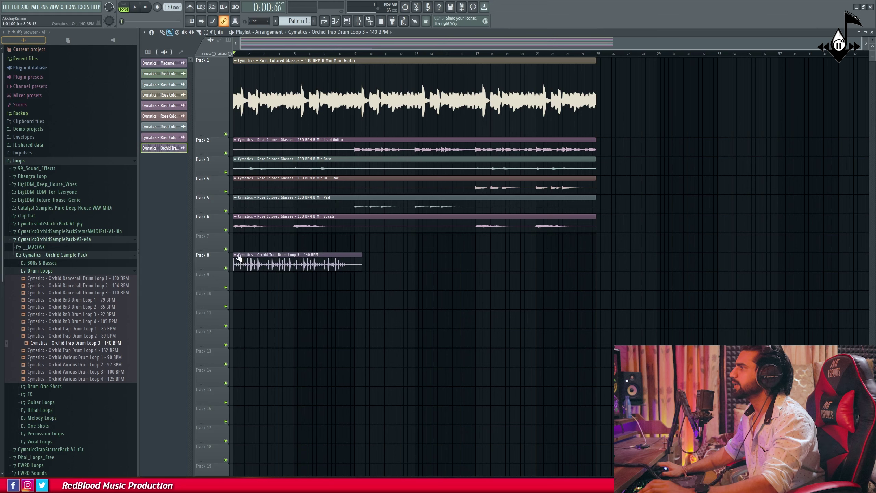
Step: Time-warp the Trap Drum Loop 3 sample in Newtime and sync it to the project tempo
right_click(237, 258)
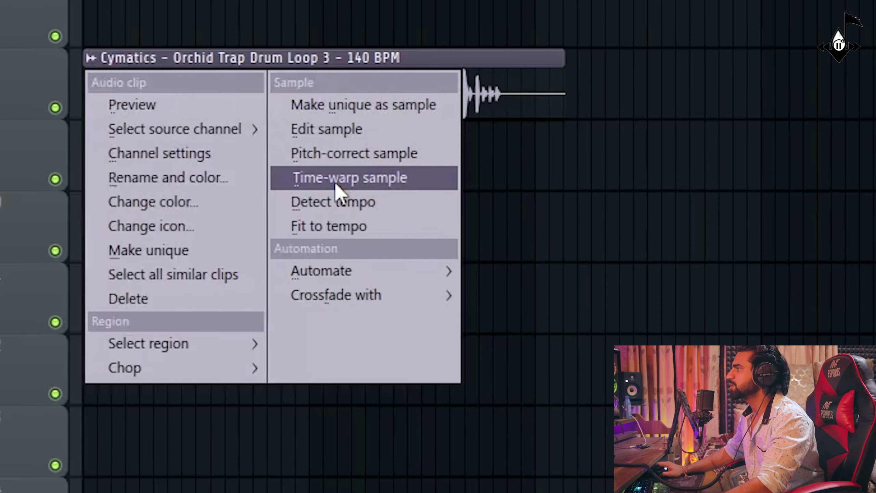
left_click(337, 187)
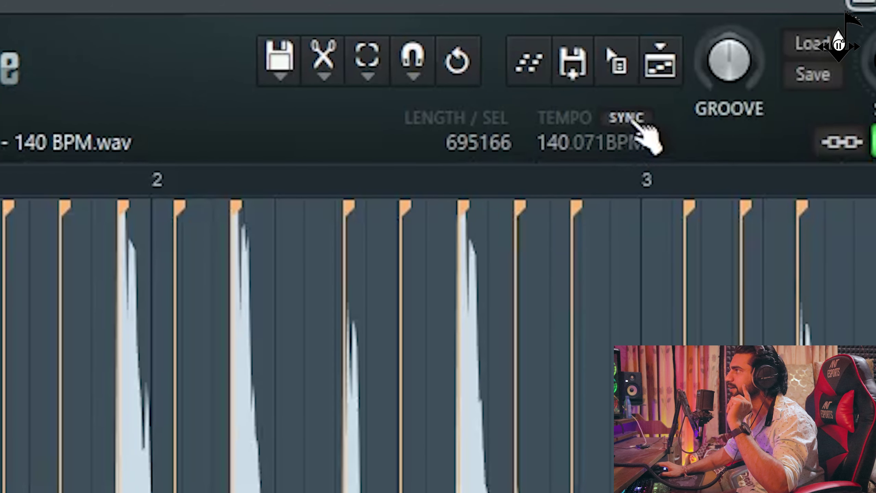
left_click(632, 121)
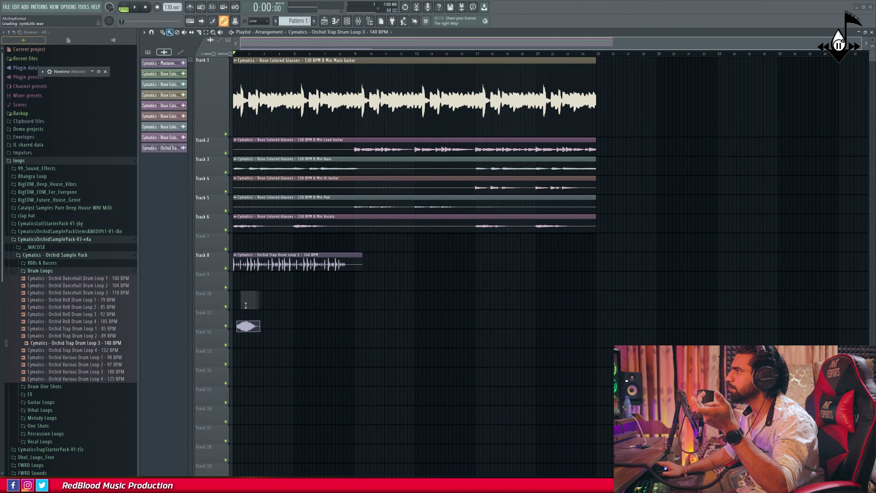
Step: Place the warped drum loop at the start of Track 9, delete the original clip from Track 8 and close Newtime
left_click(241, 306)
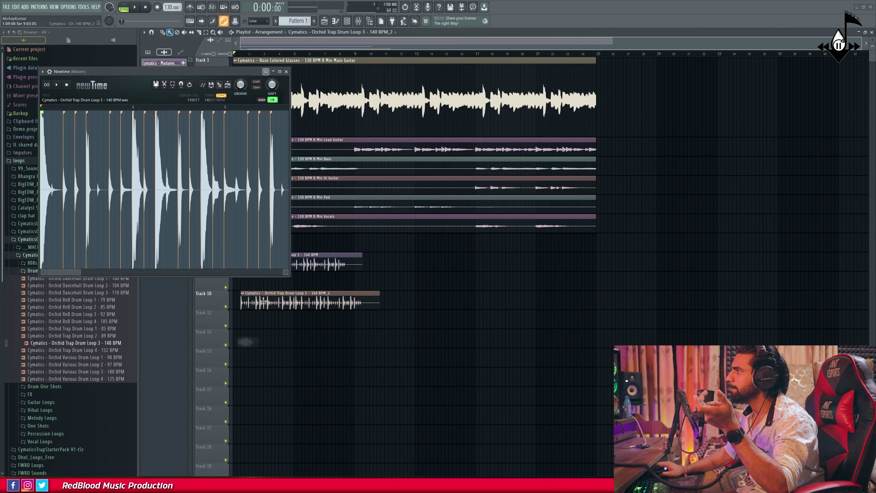
left_click_drag(263, 301, 255, 282)
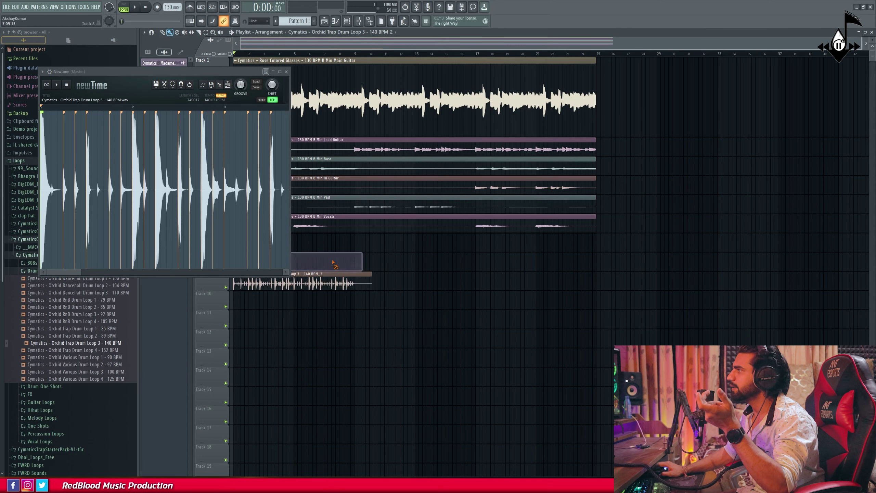
left_click_drag(333, 263, 333, 263)
left_click(286, 72)
Step: Play the synced drum loop soloed, trim its silent end at bar 9 and move it to the start of Track 7
scroll(245, 264, "down", 2)
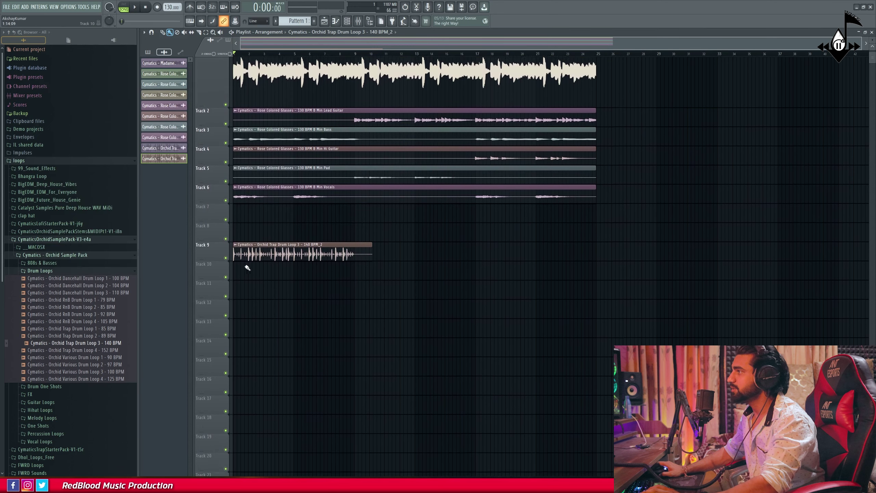
left_click(226, 248, "ctrl")
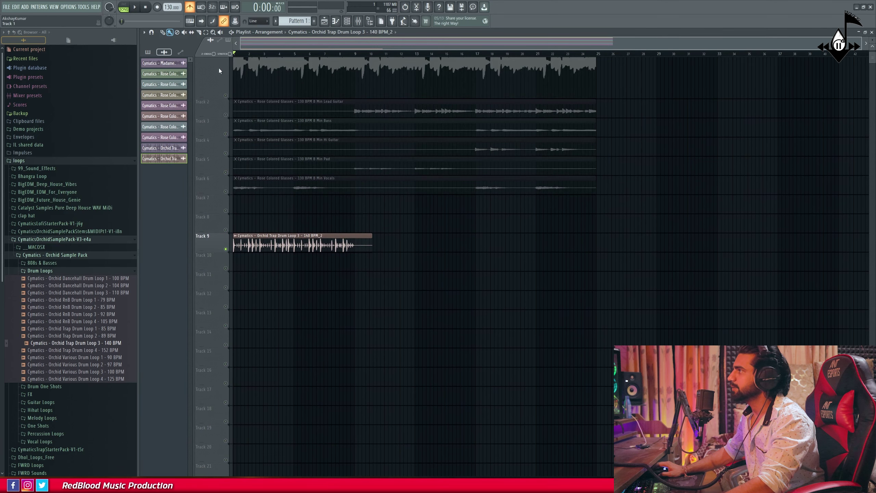
key("space")
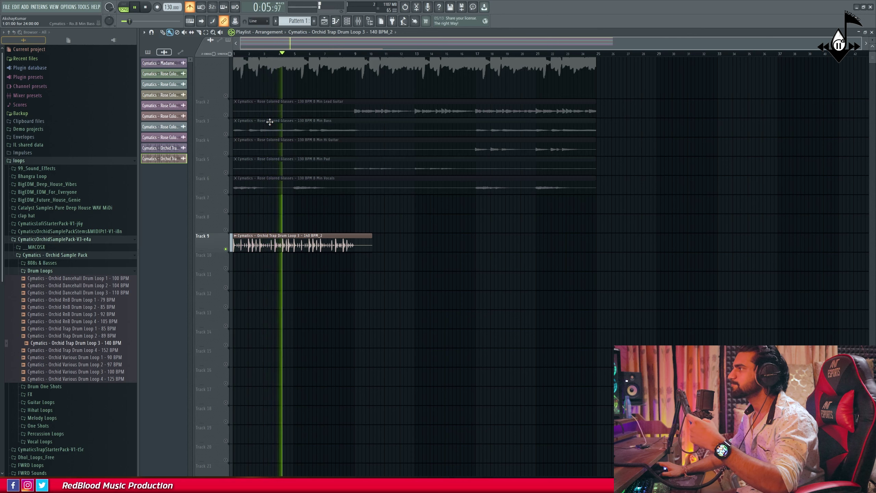
key("space")
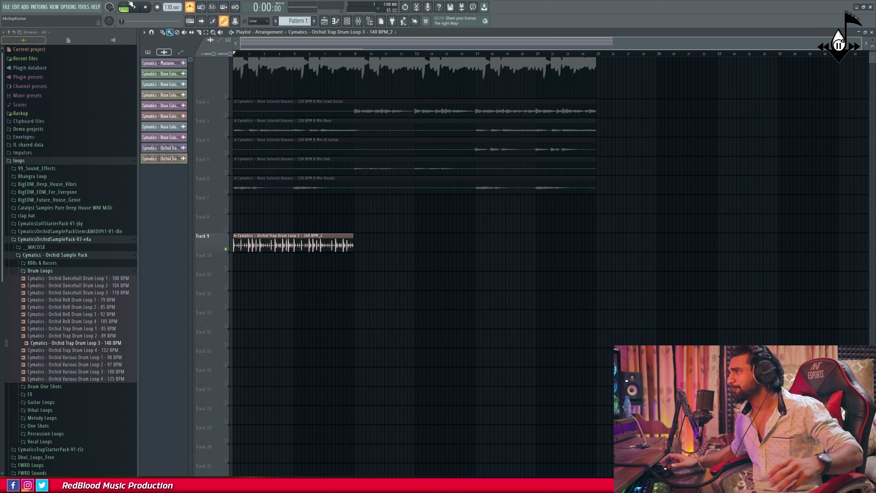
left_click_drag(278, 242, 229, 214)
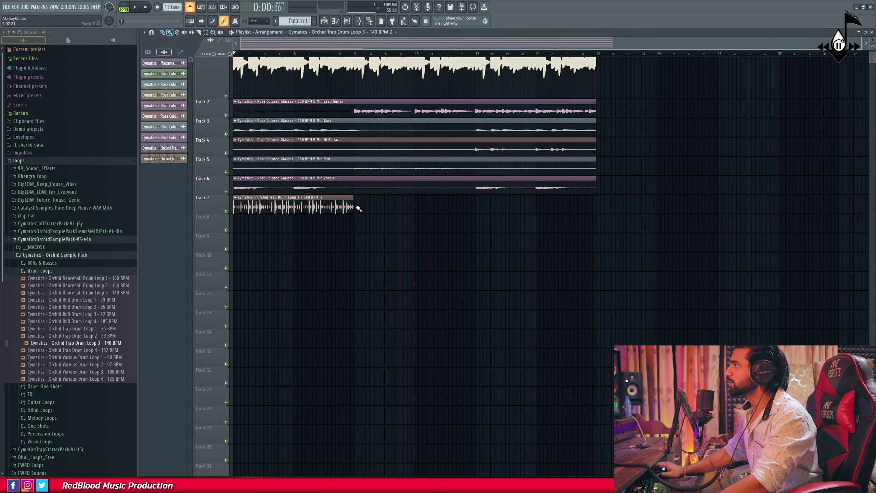
Step: Try the drum loop repeated up to bar 25 on Track 7 along with the stems, and remove the two copies
left_click_drag(359, 208, 524, 217)
key("space")
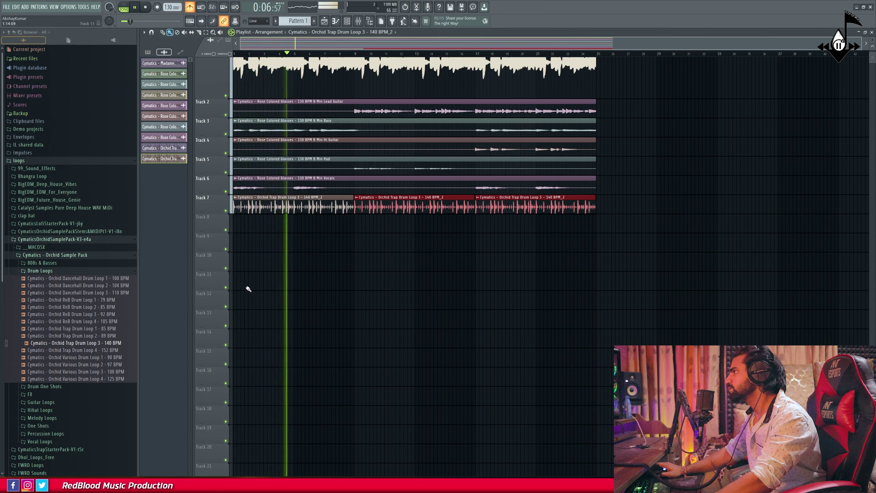
key("space")
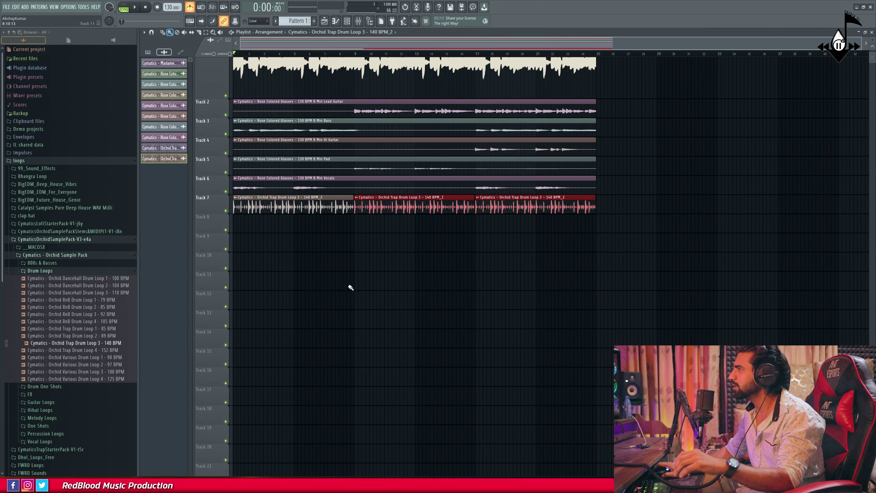
scroll(620, 290, "up", 2)
right_click(535, 242)
right_click(448, 242)
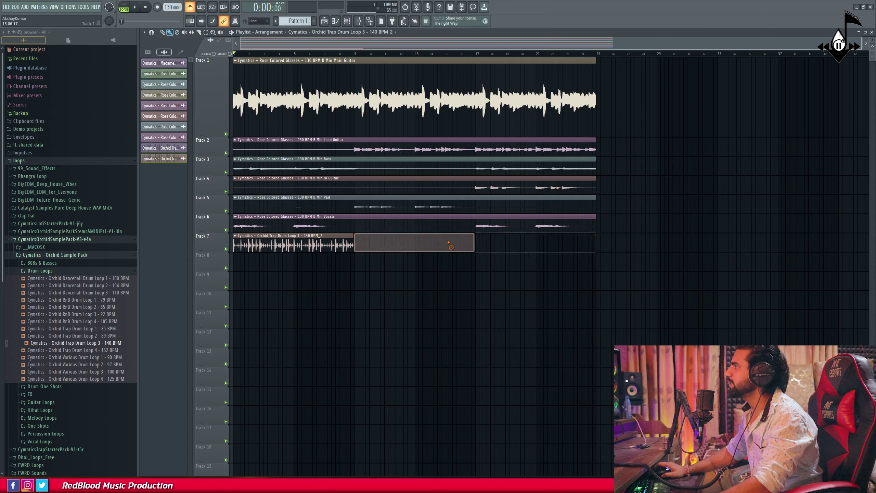
Step: Create a Main Guitar intro on Track 1 with a duplicate clip trimmed at bar 9 and the full clip starting there
left_click_drag(641, 86, 338, 239)
left_click(330, 279)
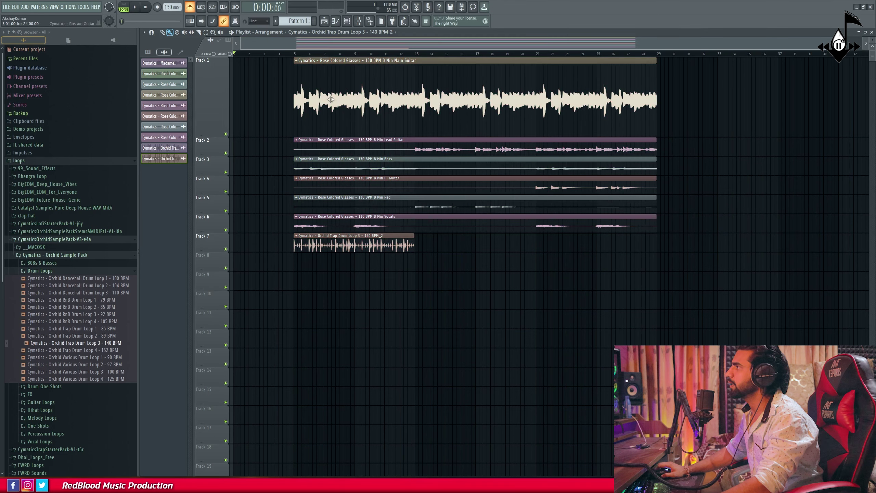
left_click_drag(419, 93, 776, 84)
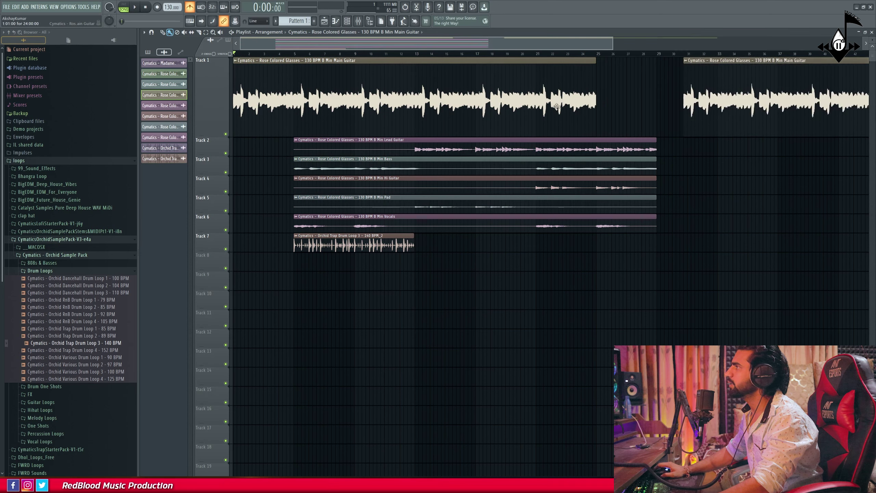
left_click_drag(594, 68, 316, 74)
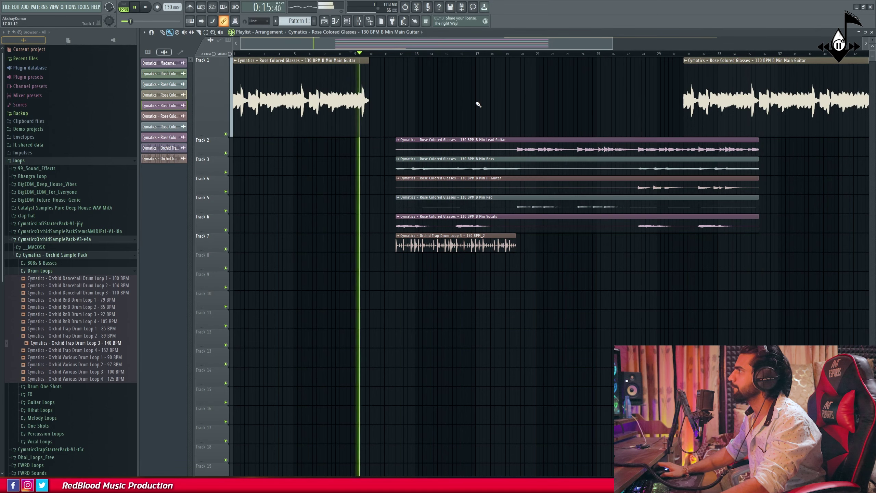
mouse_move(357, 55)
left_mouse_down()
mouse_move(341, 54)
mouse_move(357, 56)
left_mouse_up()
left_click_drag(741, 86, 412, 87)
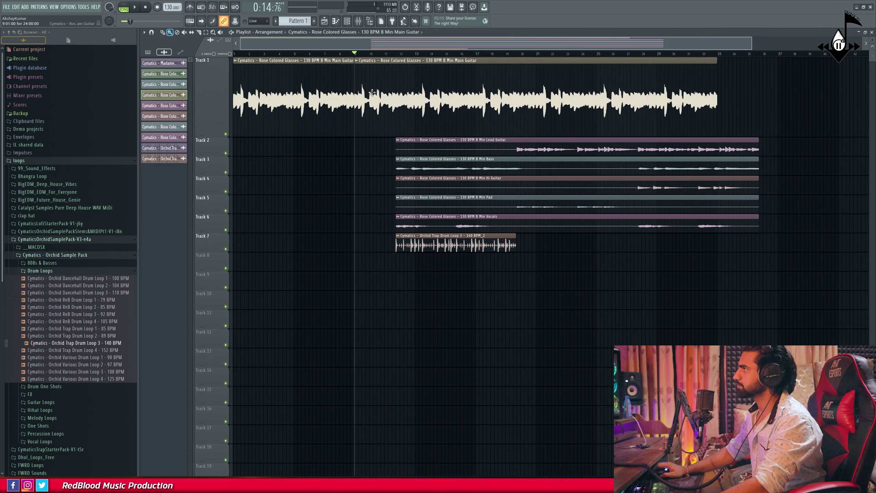
Step: Move the remaining stems and the drum loop on Tracks 2 to 7 so they start at bar 9
left_click_drag(779, 136, 483, 273)
left_click_drag(421, 156, 380, 156)
left_click(578, 256)
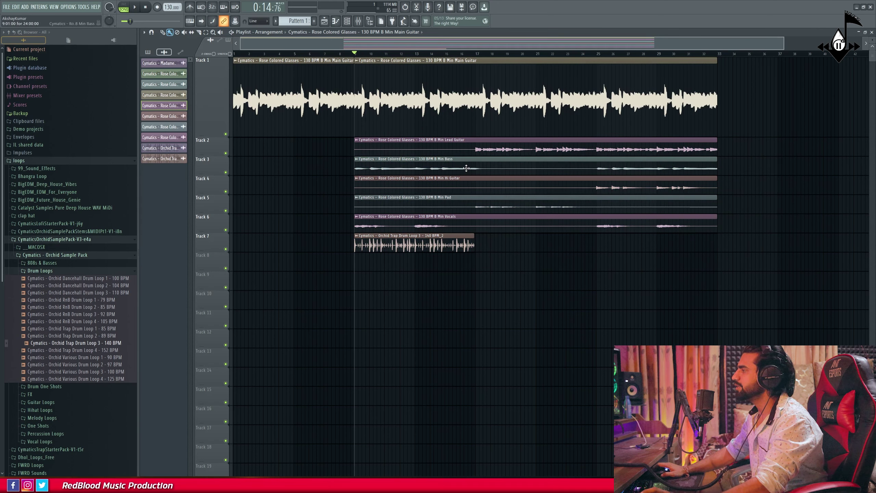
Step: Listen to the Lead Guitar soloed from bar 17, trim its clip to end at bar 25 and unsolo Track 2
left_click(477, 60)
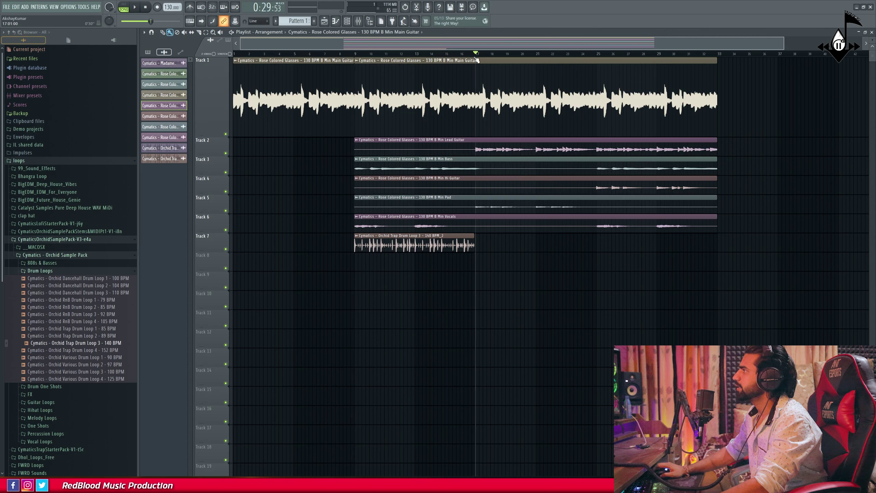
left_click(225, 153, "ctrl")
key("space")
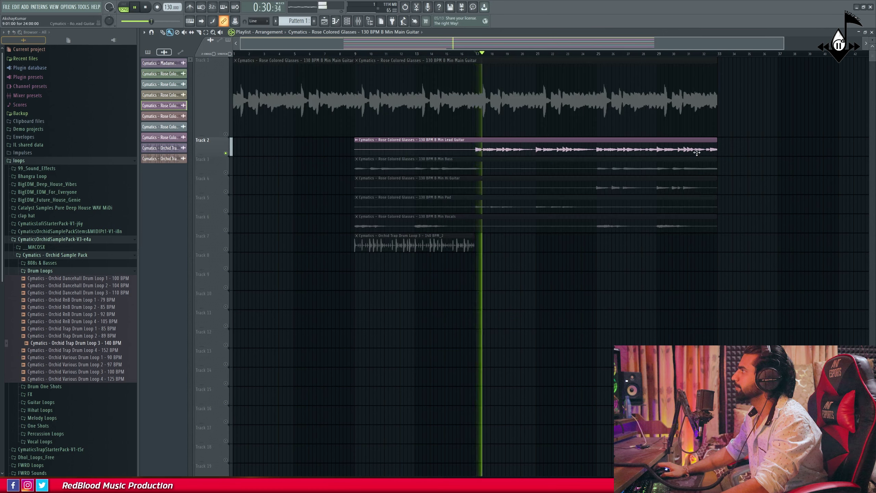
left_click(563, 56)
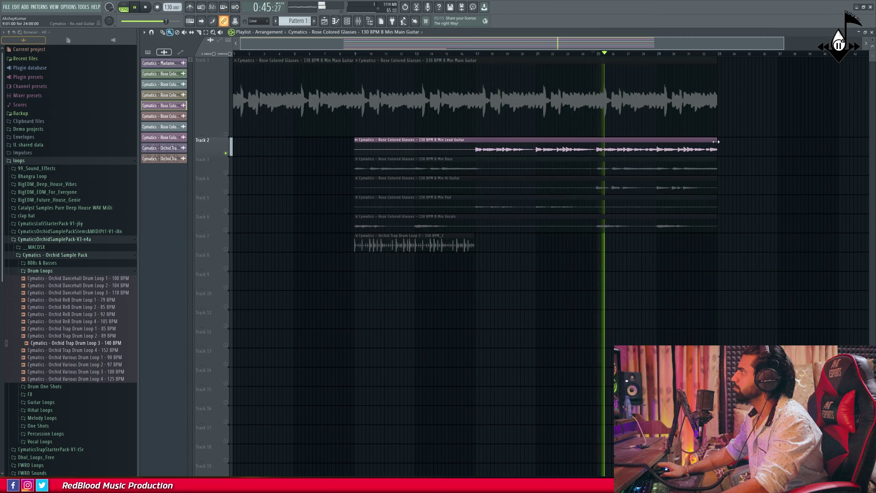
key("space")
left_click_drag(716, 140, 596, 140)
left_click(226, 153, "ctrl")
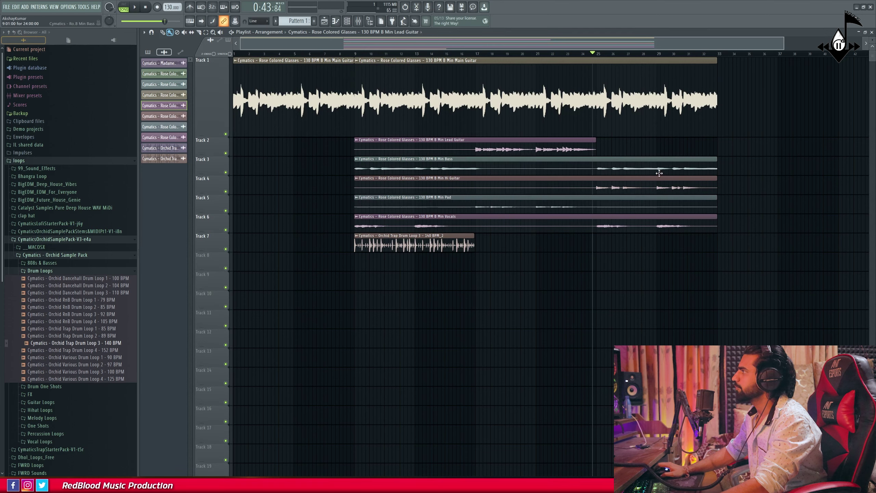
Step: Enlarge Track 4 and extend the Main Guitar on Track 1 with copies at bars 33 and 57
left_click_drag(217, 192, 216, 211)
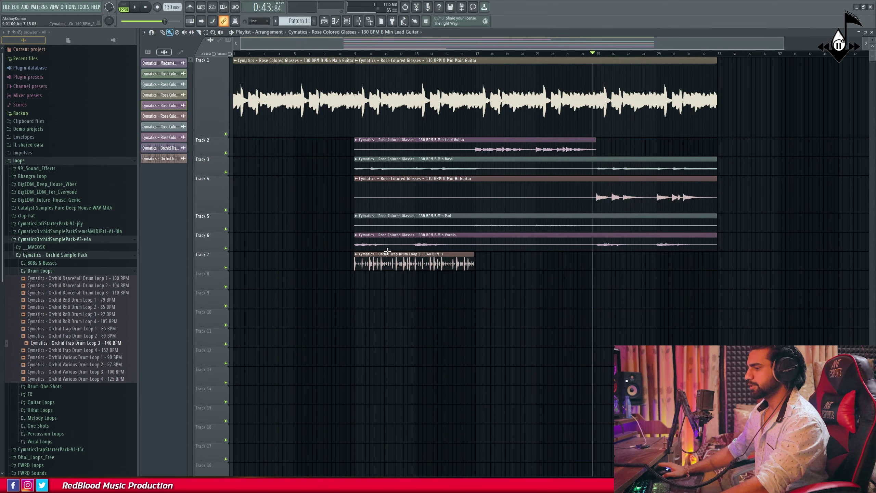
left_click(741, 77)
scroll(741, 77, "down", 3)
left_click(727, 72)
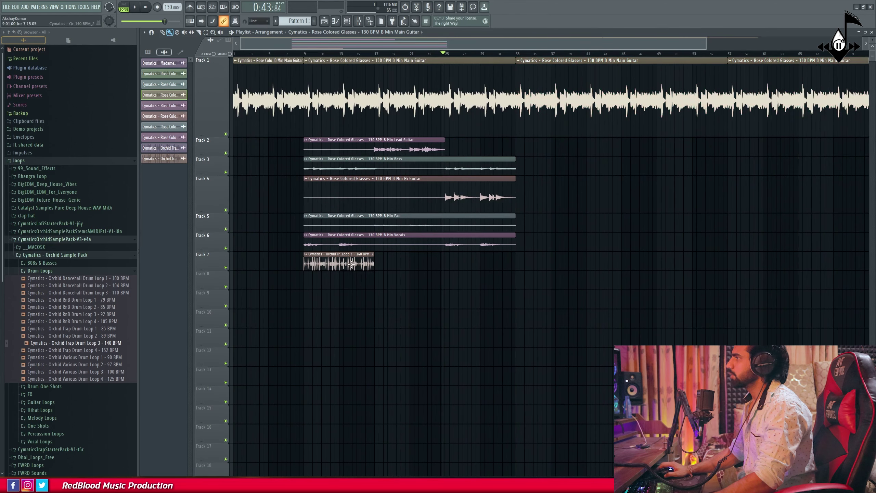
Step: Repeat the Trap Drum Loop 3 clip back to back along Track 7 from bar 17 to about bar 73
left_click(378, 257)
left_click_drag(378, 257, 867, 258)
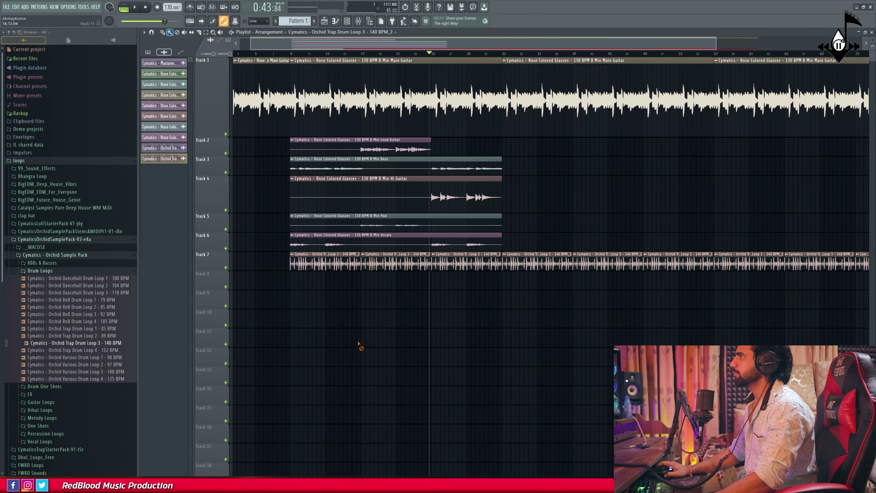
scroll(289, 49, "left", 1)
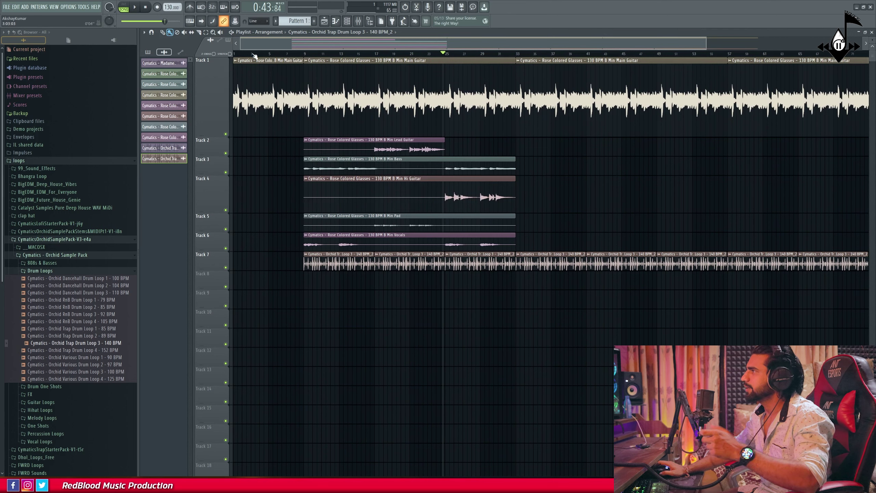
Step: Play the arrangement and trim the start of the Vocals clip on Track 6 to bar 17
key("space")
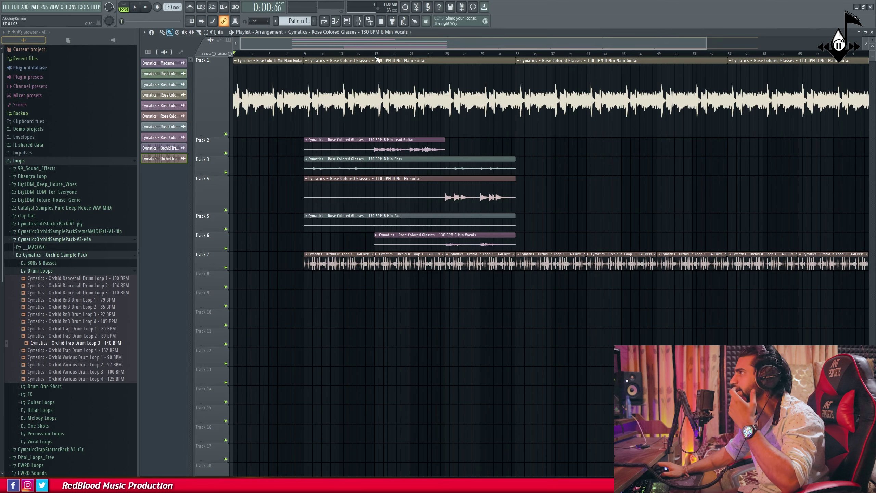
Step: Load Auto-Tune Evo VST into the first effect slot of mixer Insert 1
left_click(360, 26)
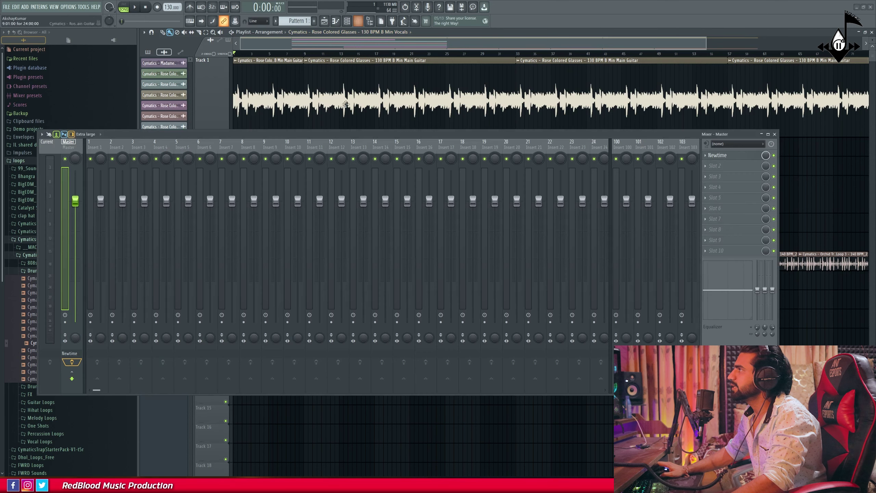
left_click(93, 150)
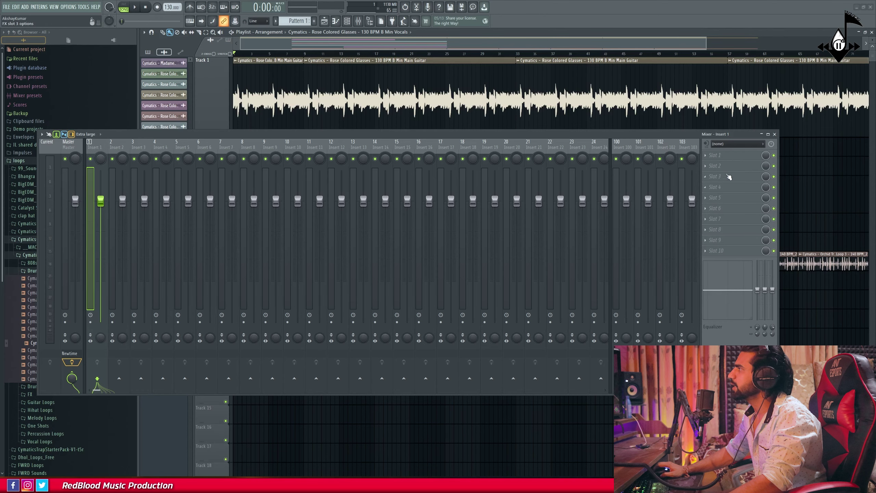
left_click(722, 158)
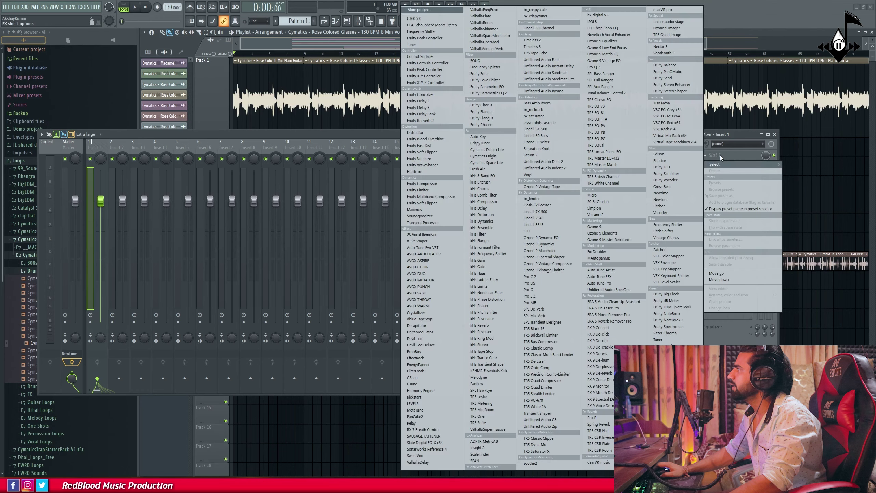
left_click(446, 250)
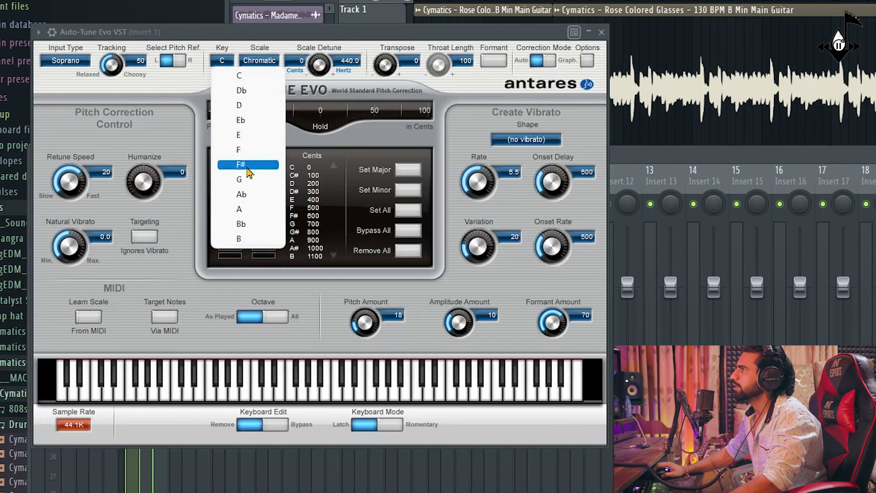
Step: Set Auto-Tune Evo to key B, Minor scale and retune speed 5, and close the plugin and the mixer
left_click(250, 170)
left_click(259, 60)
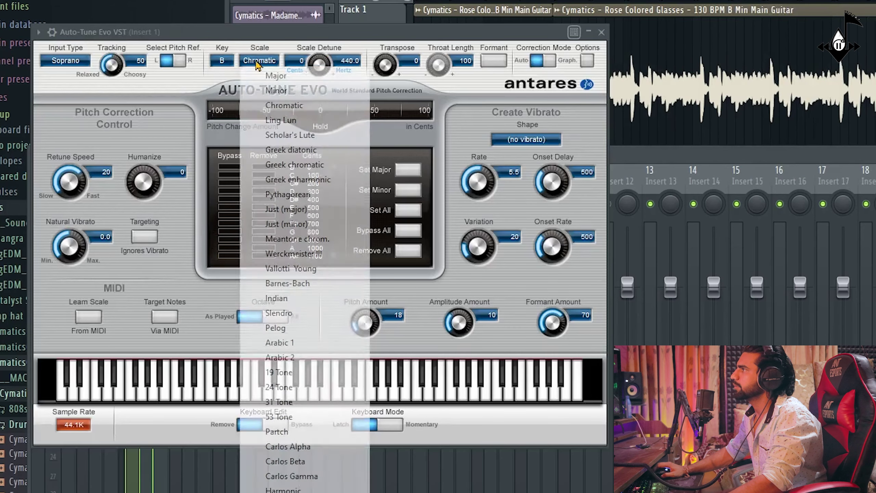
left_click(272, 91)
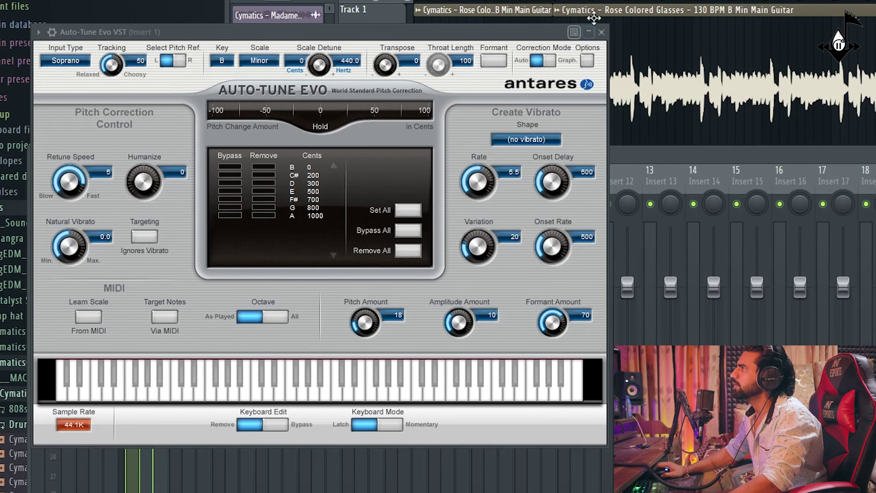
left_click(600, 33)
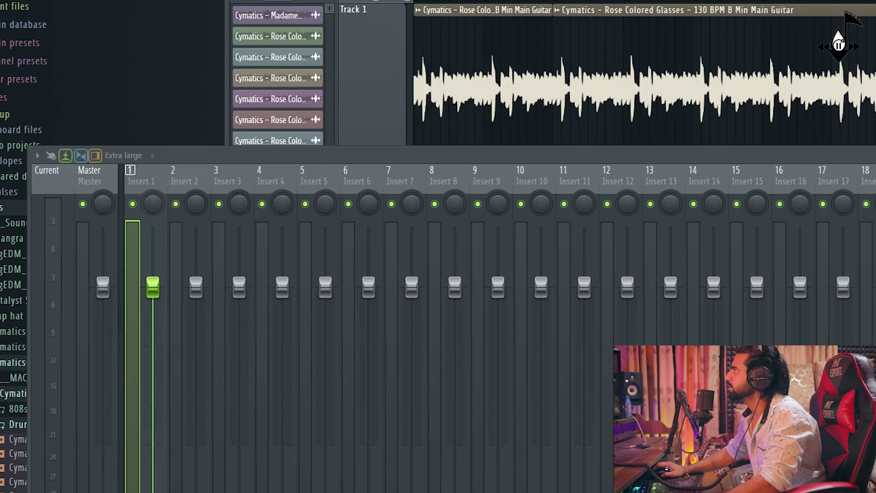
key("F9")
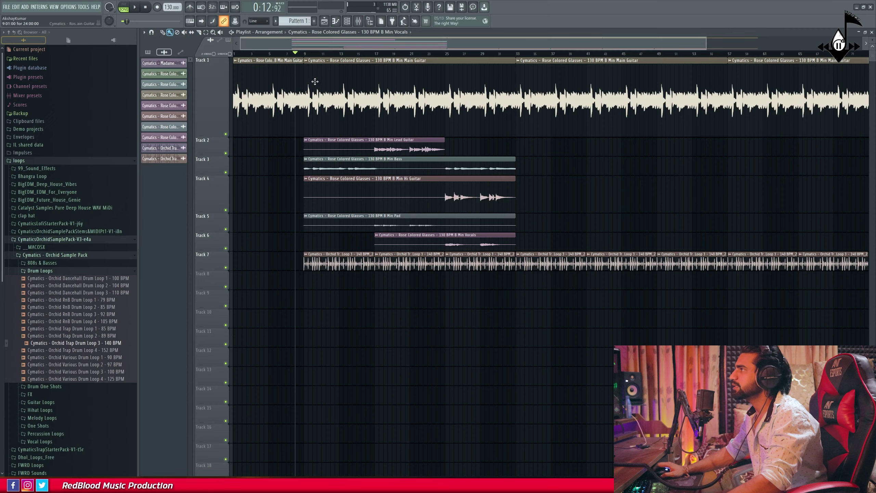
Step: Make Track 8 an audio track linked to mixer Insert 1 and place the playhead at about bar 7
right_click(215, 287)
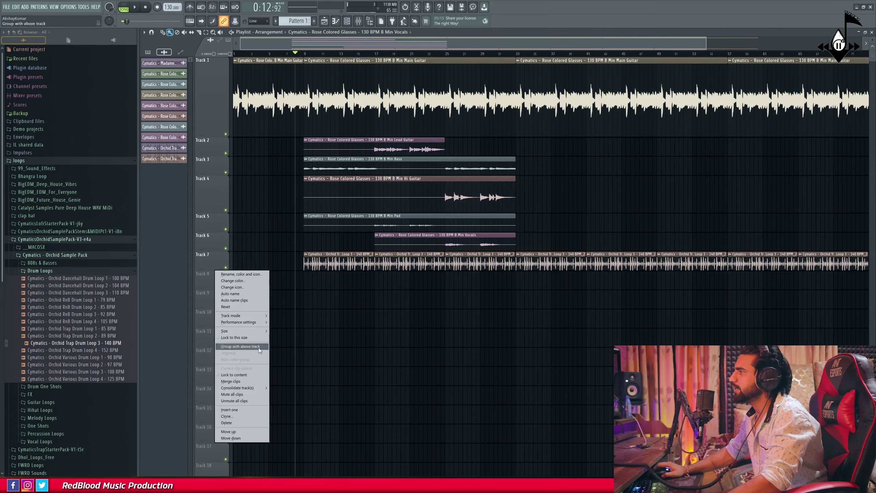
left_click(234, 338)
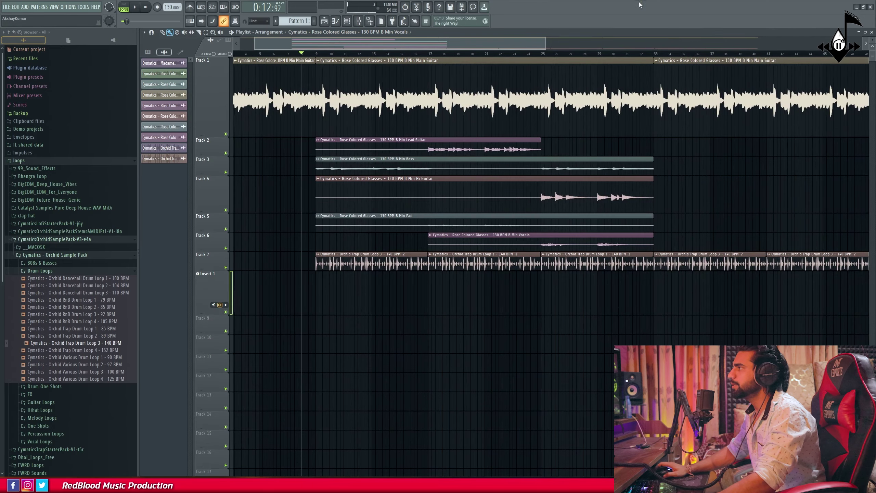
left_click(288, 54)
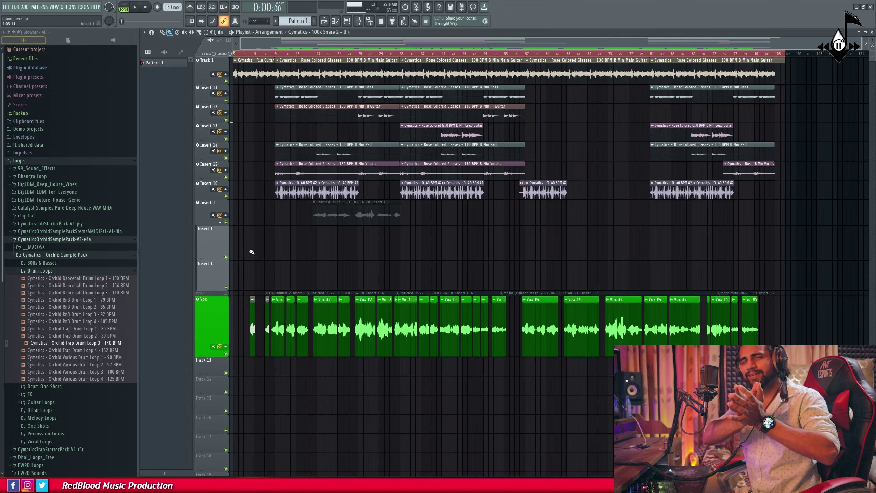
Step: Play the finished arrangement with the recorded Vox takes from the beginning
key("space")
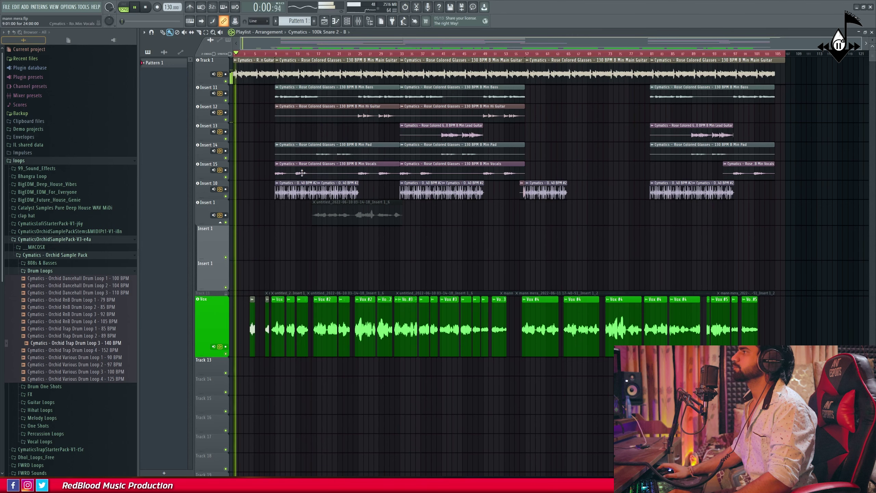